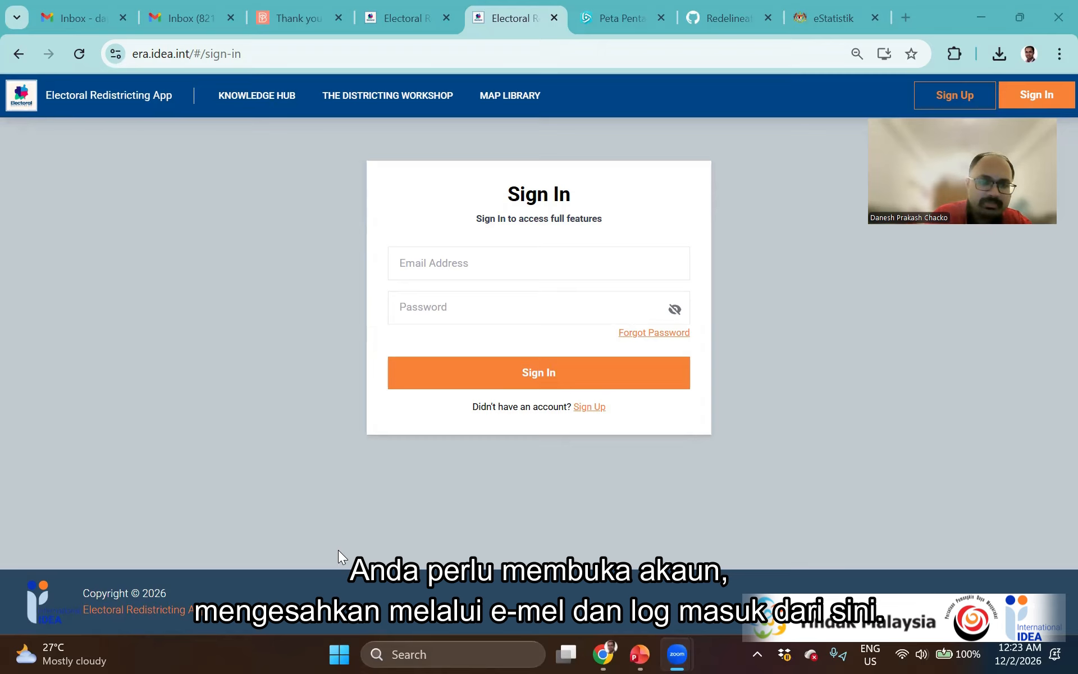
Sign in with the autofilled account e-mail and the account password
{"action": "left_click", "coordinate": [490, 256]}
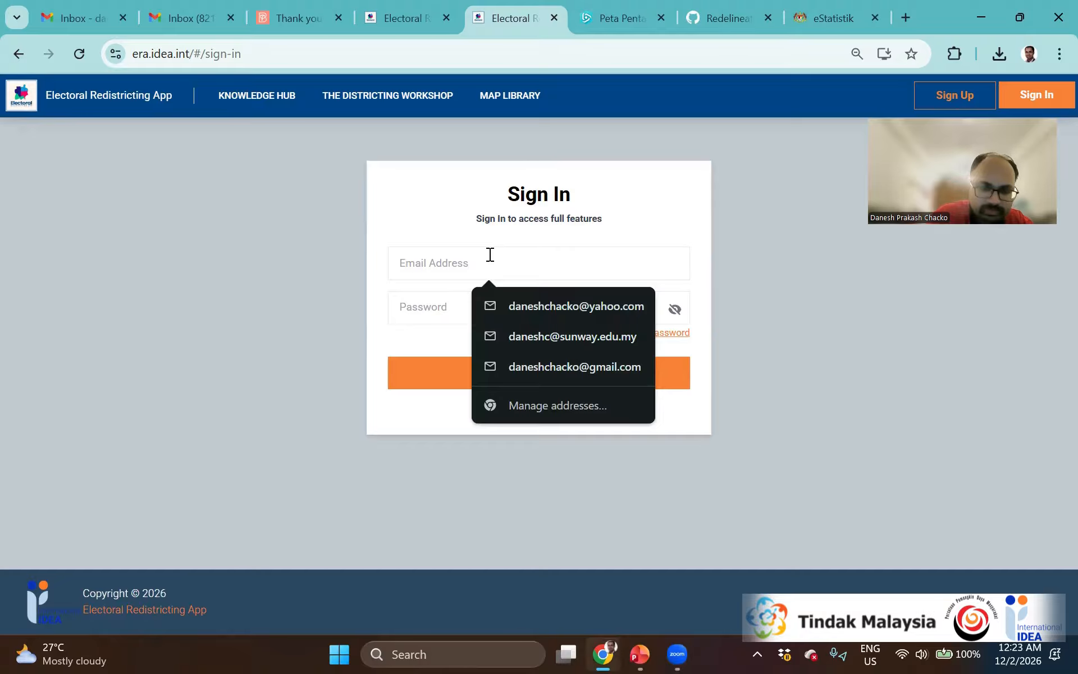
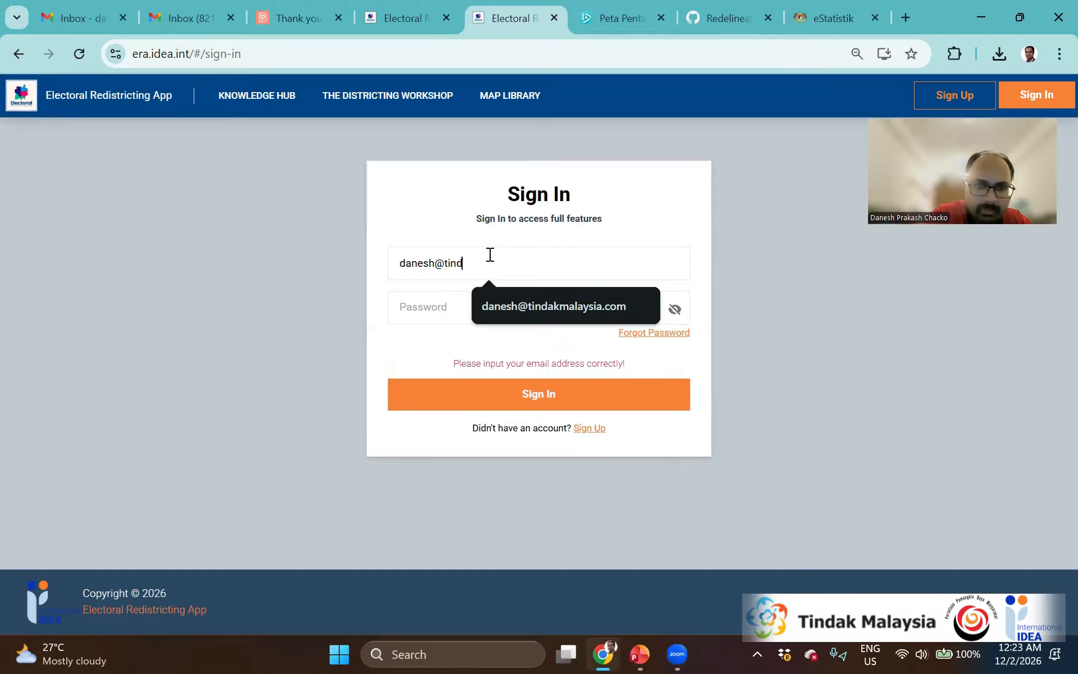
{"action": "left_click", "coordinate": [528, 296]}
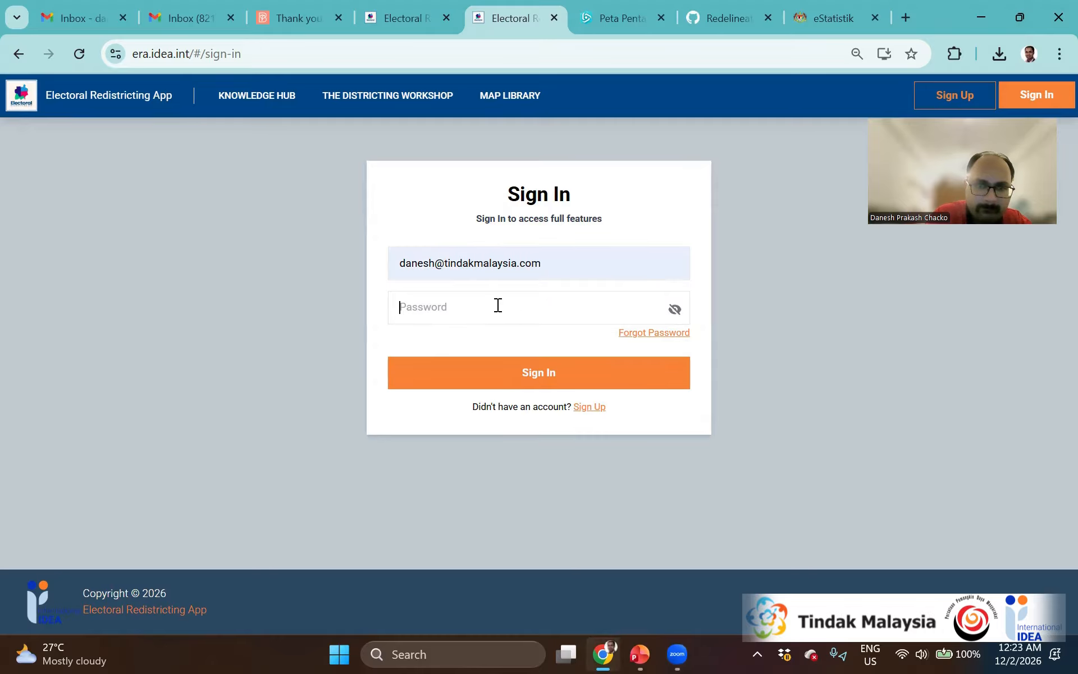
{"action": "type", "text": "••••••••••••"}
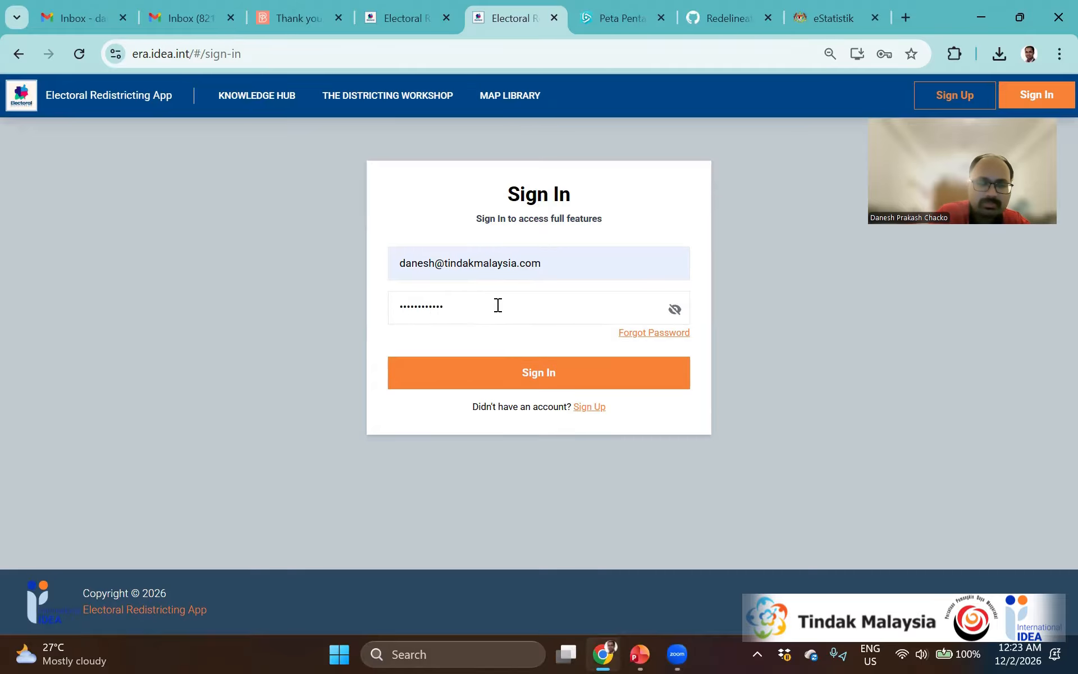
{"action": "left_click", "coordinate": [533, 382]}
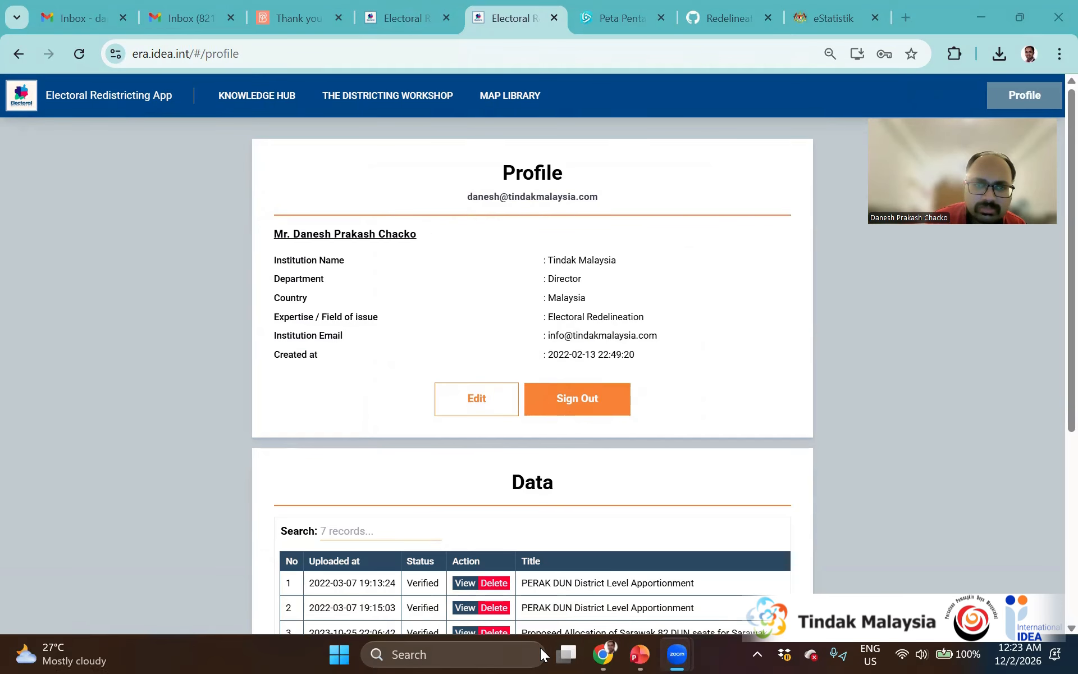
Launch the districting workshop's online version, skipping the desktop-app prompt, and show the Projects panel
{"action": "left_click", "coordinate": [388, 82]}
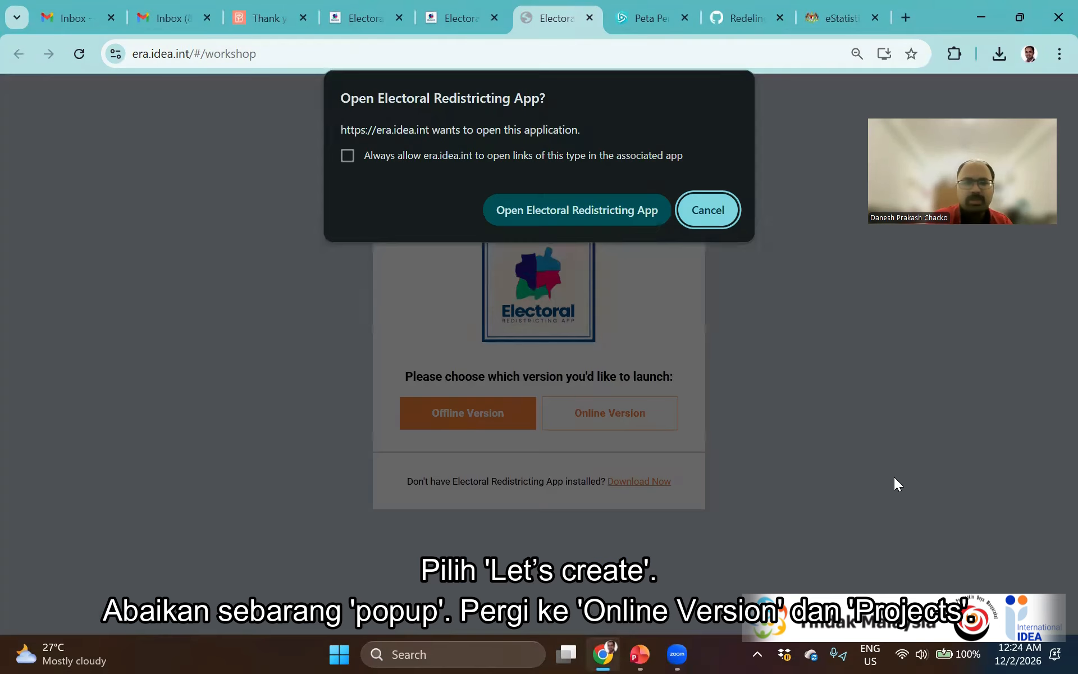
{"action": "left_click", "coordinate": [694, 211]}
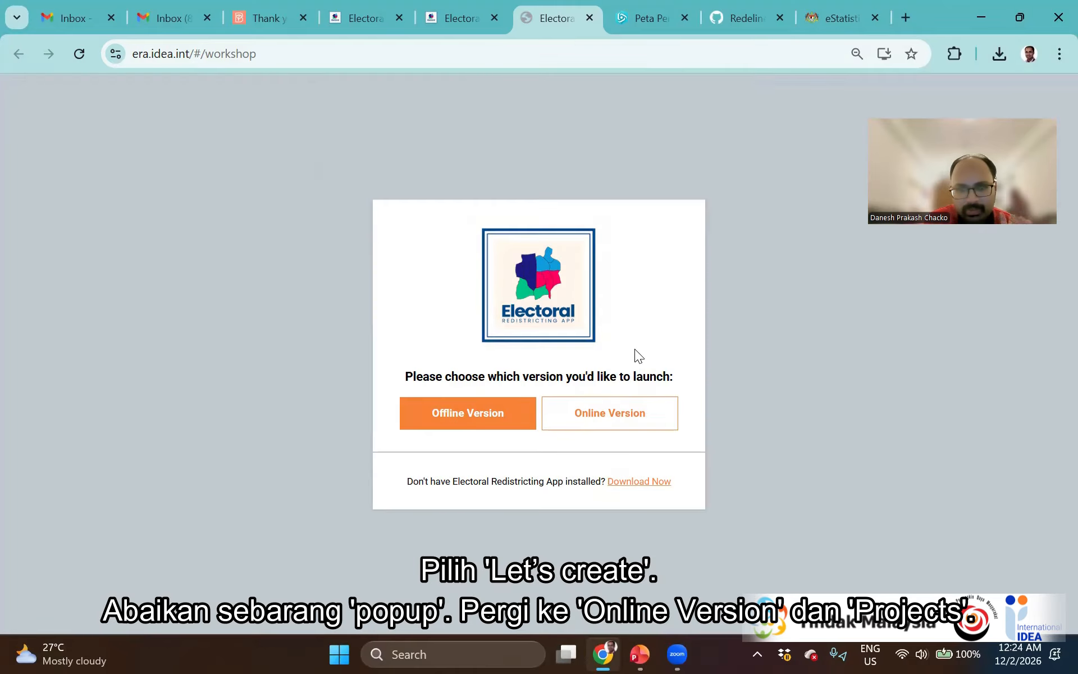
{"action": "left_click", "coordinate": [614, 399]}
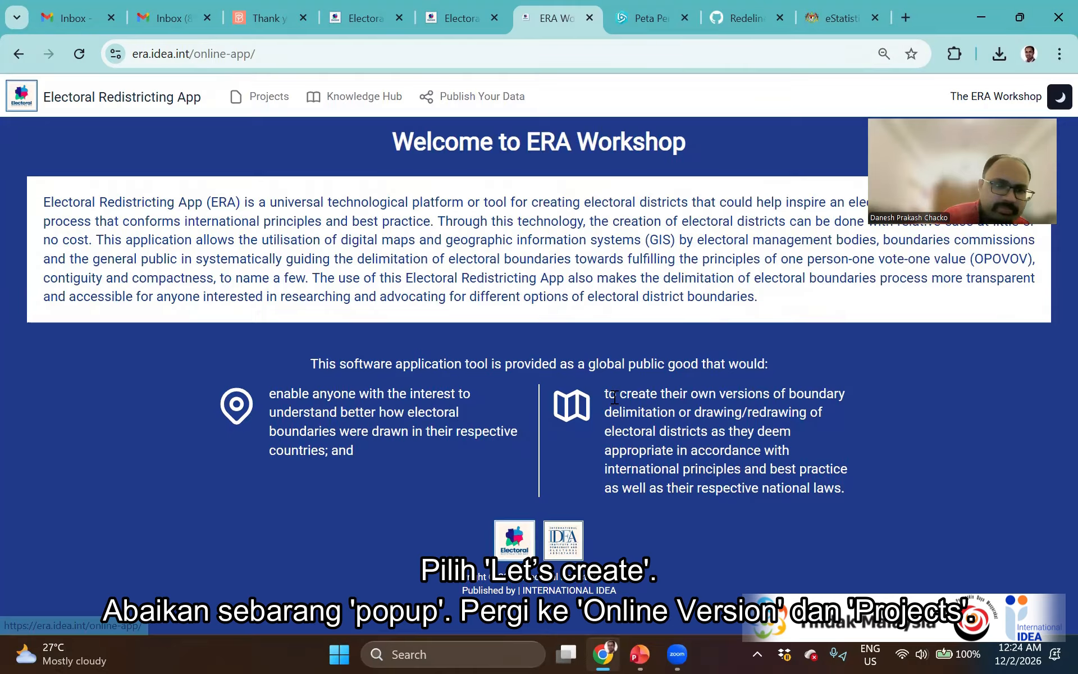
{"action": "left_click", "coordinate": [260, 98]}
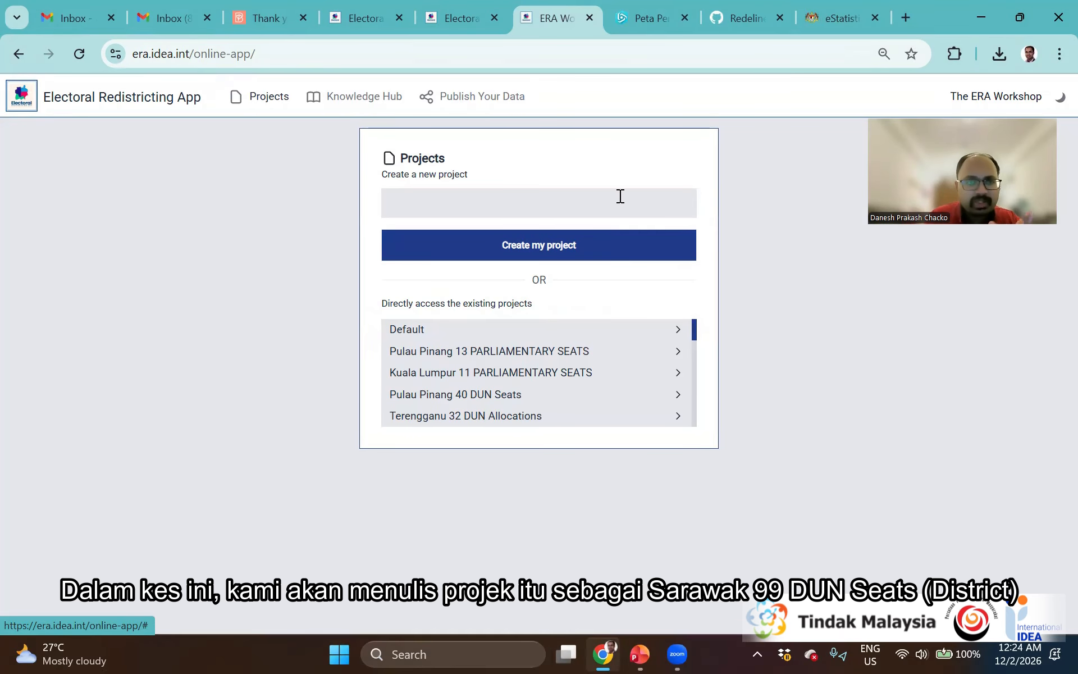
Create and open the project 'Sarawak 99 DUN Seats (District)', then bring the GitHub tab forward
{"action": "left_click", "coordinate": [643, 216]}
{"action": "type", "text": "S"}
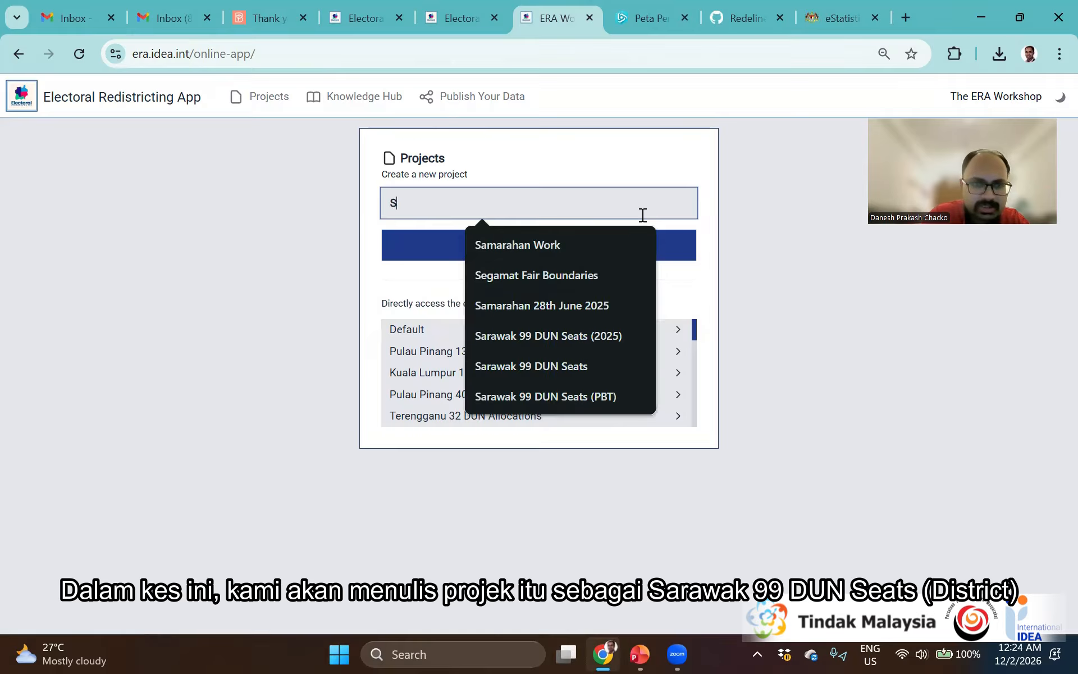
{"action": "type", "text": "arawak 99"}
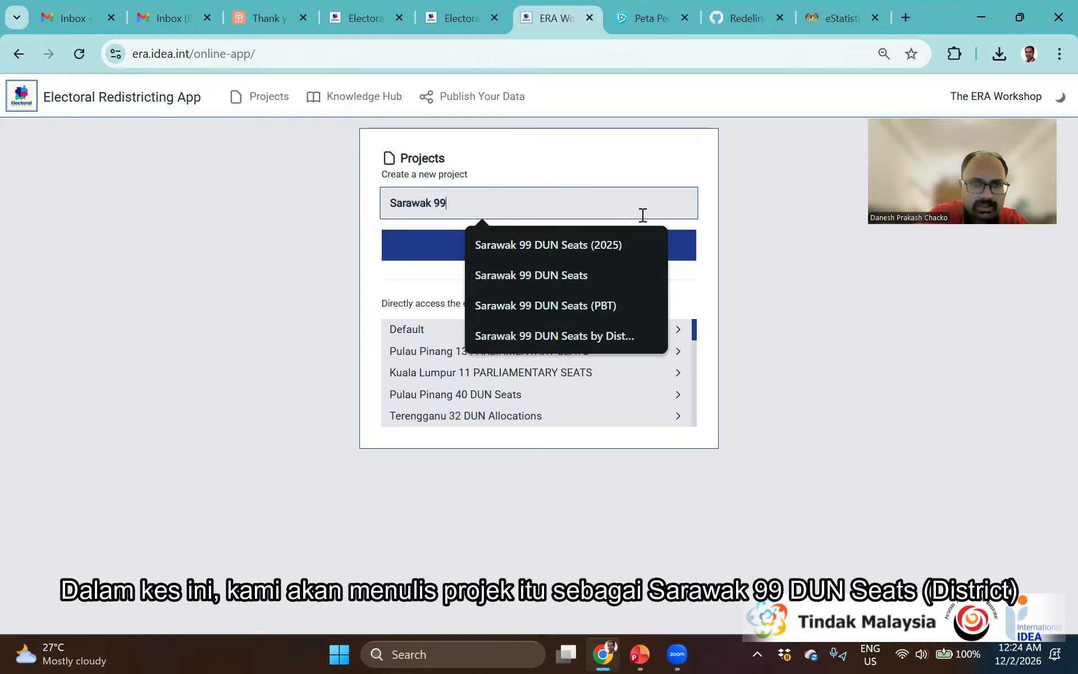
{"action": "type", "text": " DUN Seats (District)"}
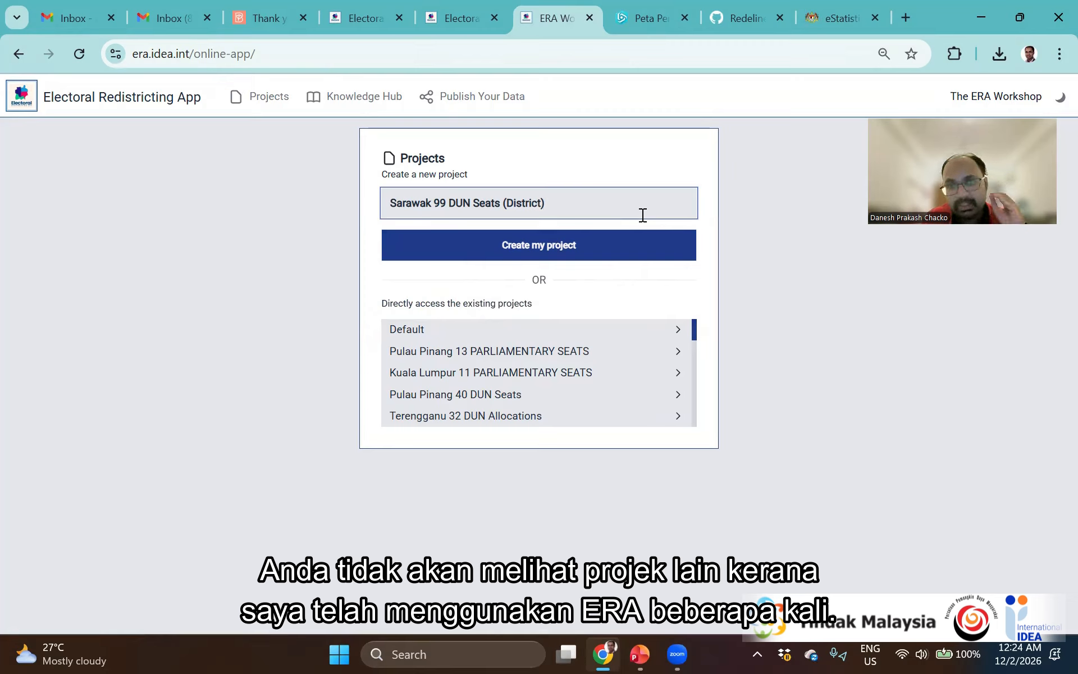
{"action": "left_click", "coordinate": [610, 257]}
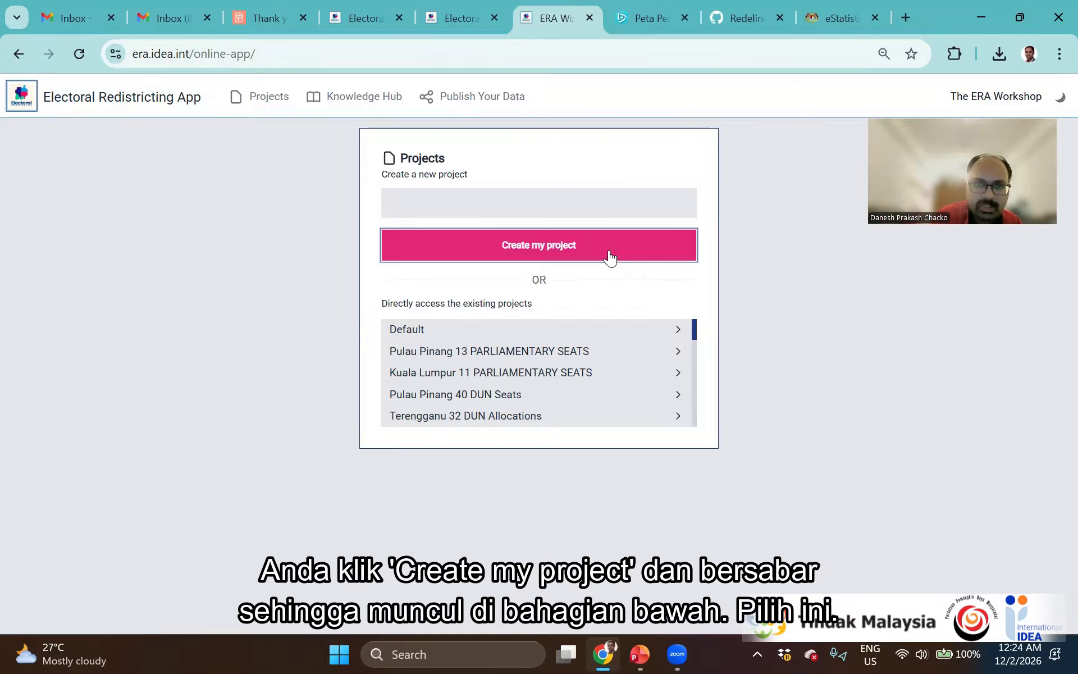
{"action": "scroll", "coordinate": [558, 378], "scroll_direction": "down", "scroll_amount": 5}
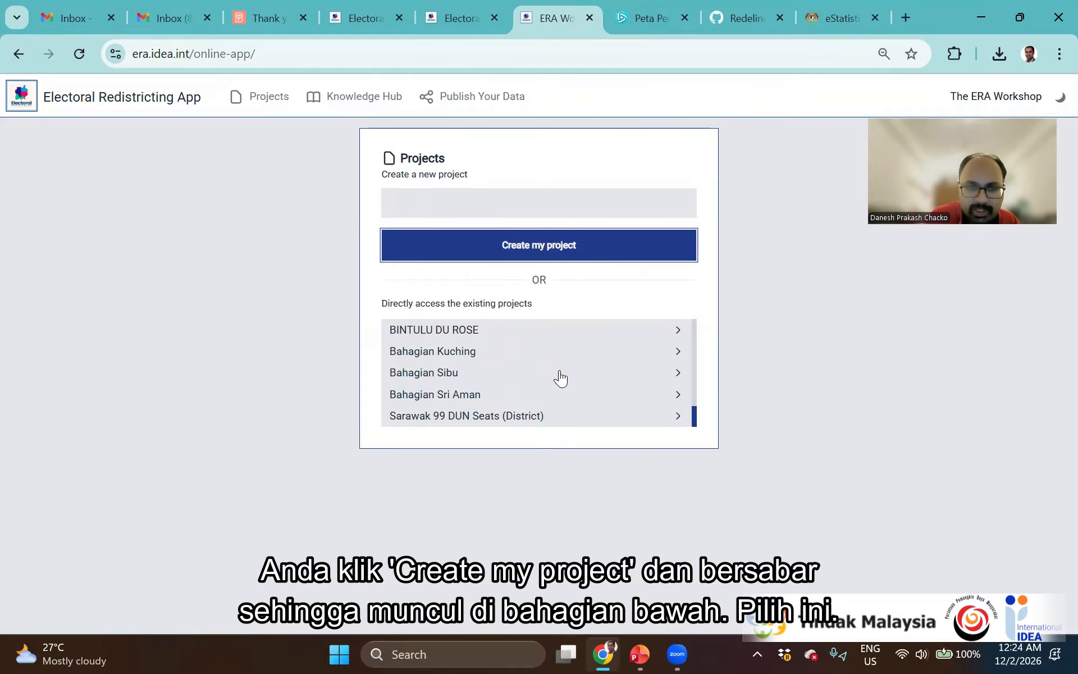
{"action": "left_click", "coordinate": [596, 426]}
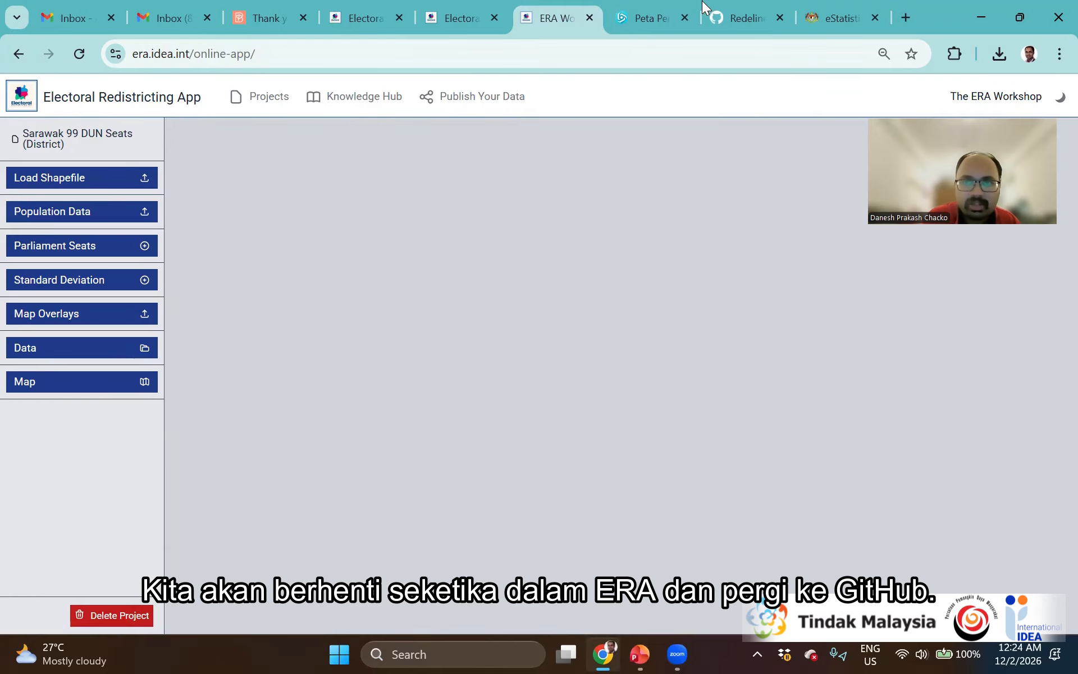
{"action": "left_click", "coordinate": [730, 3]}
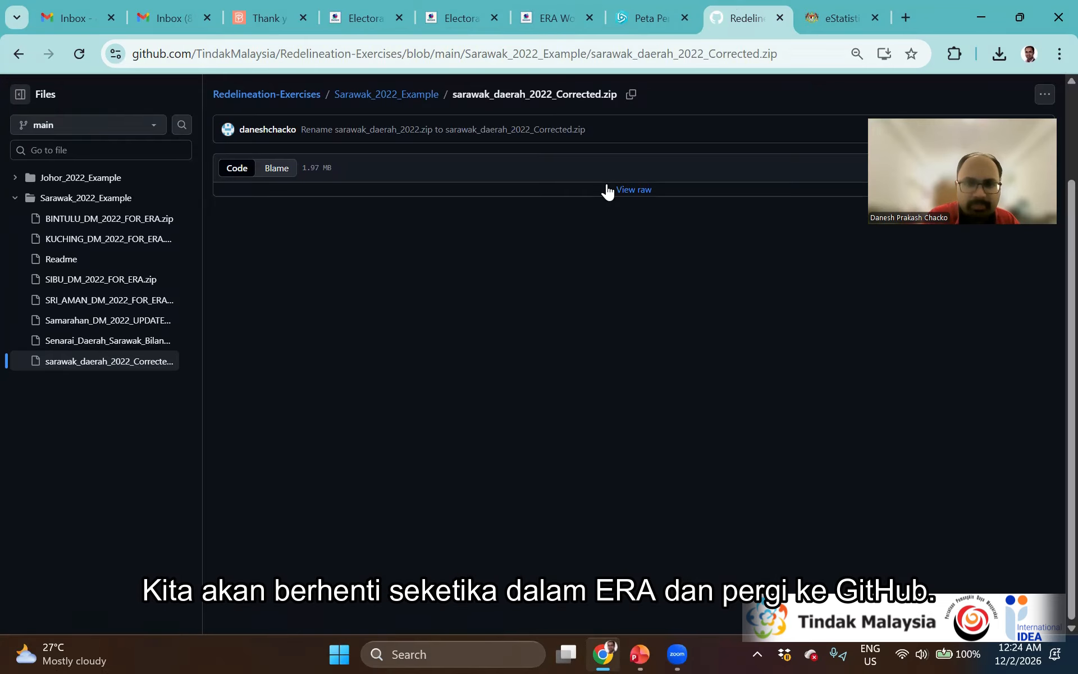
Preview the Senarai_Daerah_Sarawak_Bilangan_Pengundi_2022.csv voter table, then view the sarawak_daerah_2022_Corrected.zip file page
{"action": "left_click", "coordinate": [410, 96]}
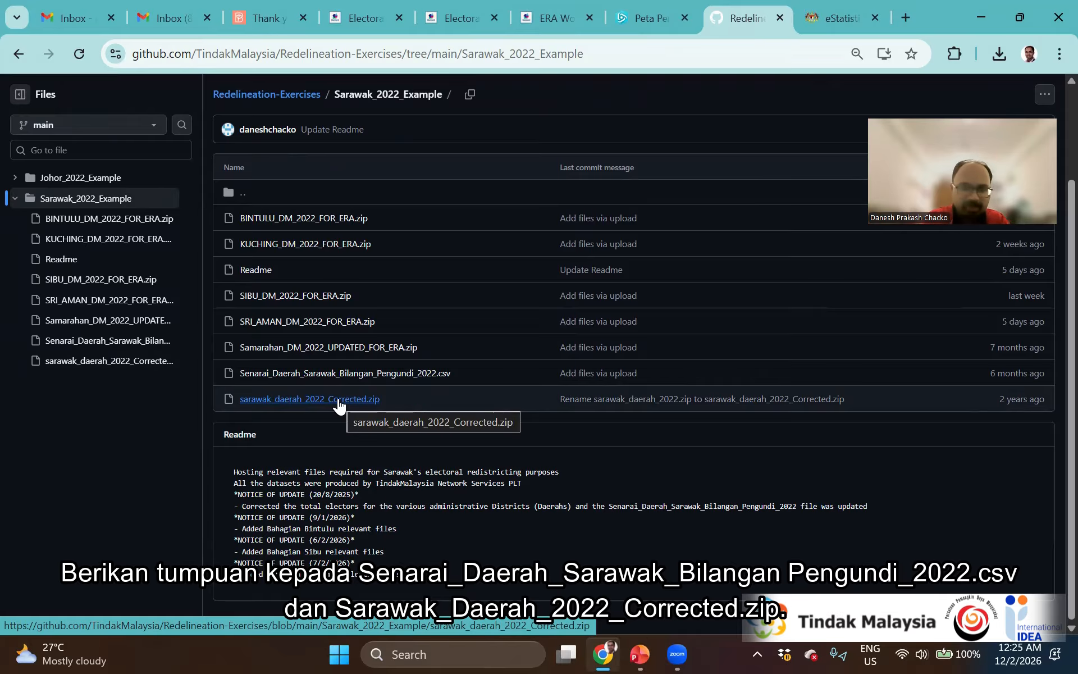
{"action": "left_click", "coordinate": [354, 373]}
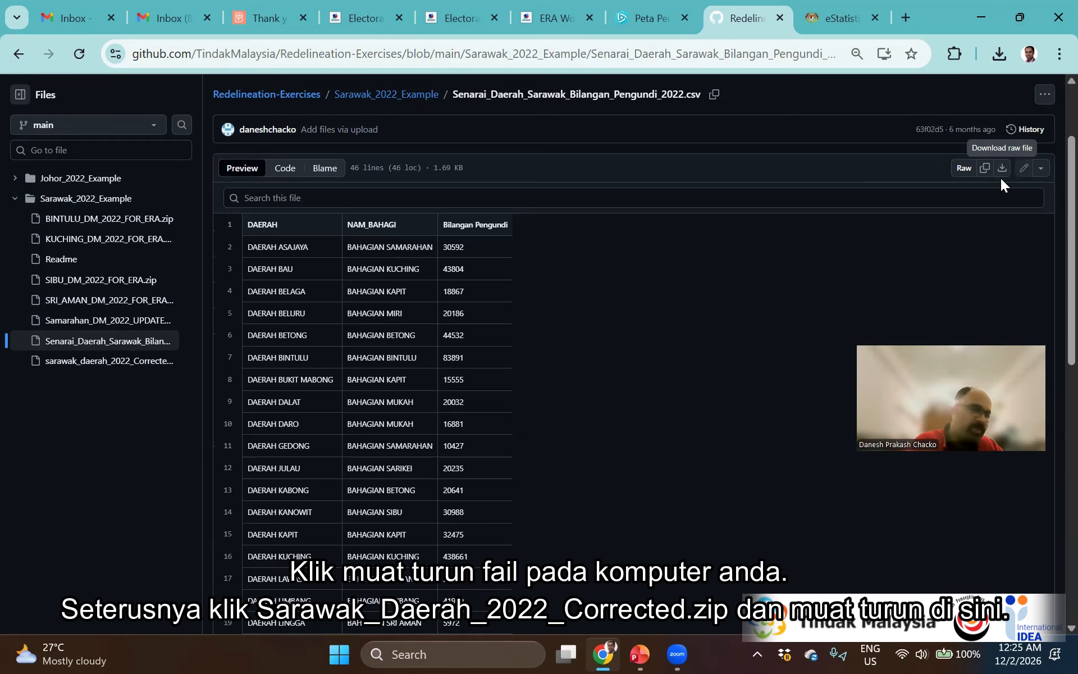
{"action": "left_click", "coordinate": [342, 96]}
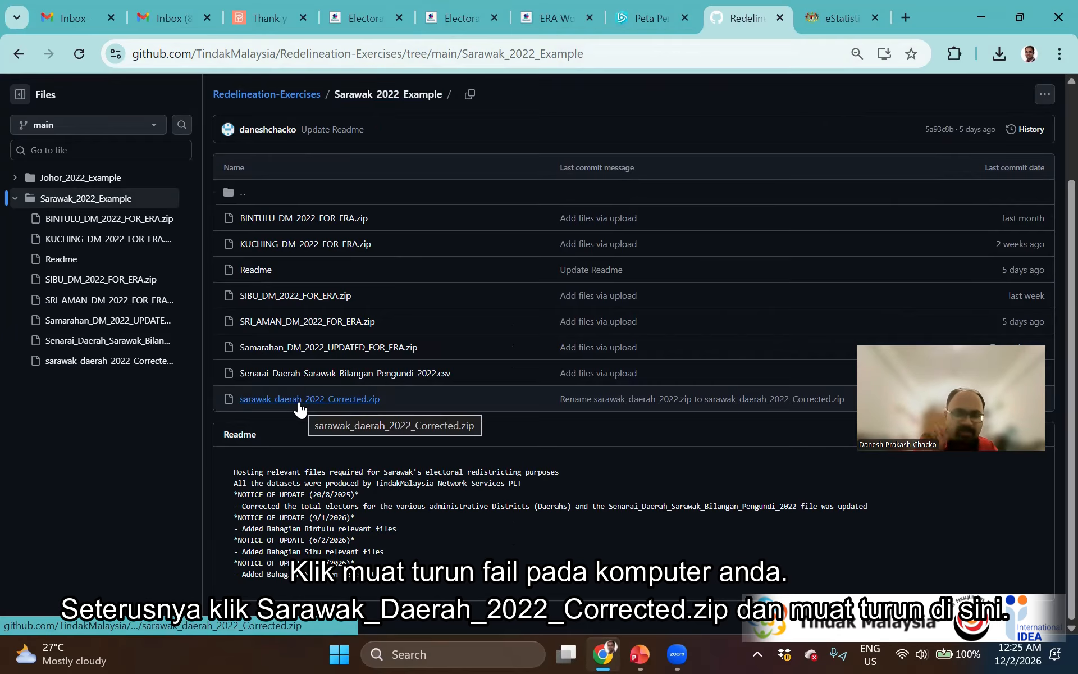
{"action": "left_click", "coordinate": [299, 400]}
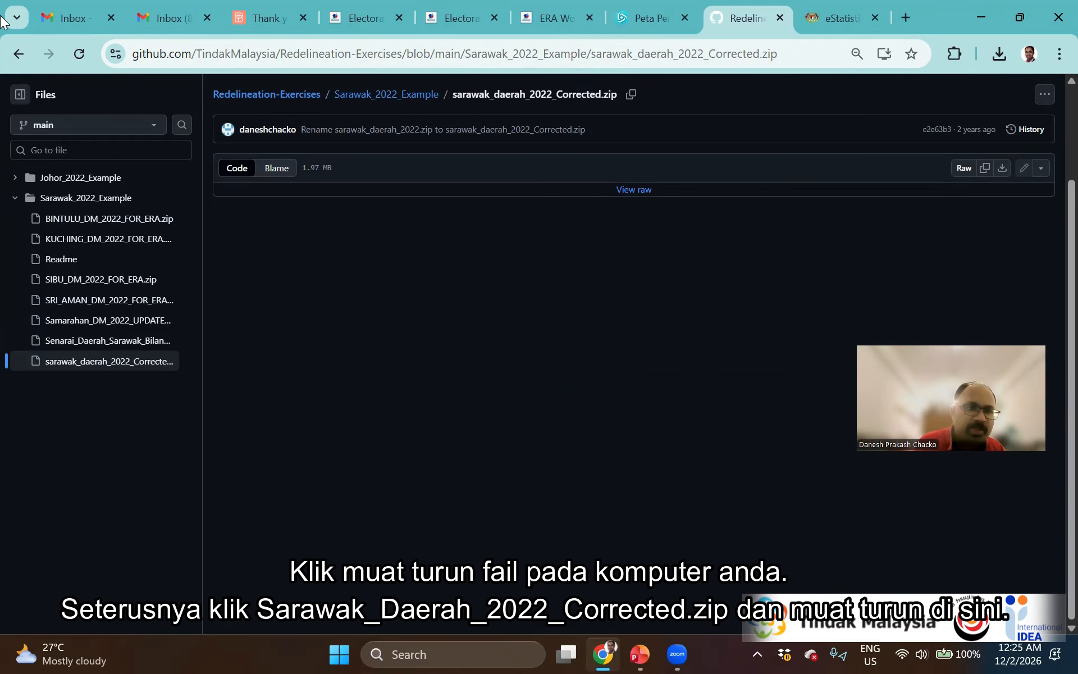
Go back from the zip file page to the Sarawak_2022_Example folder listing
{"action": "left_click", "coordinate": [11, 60]}
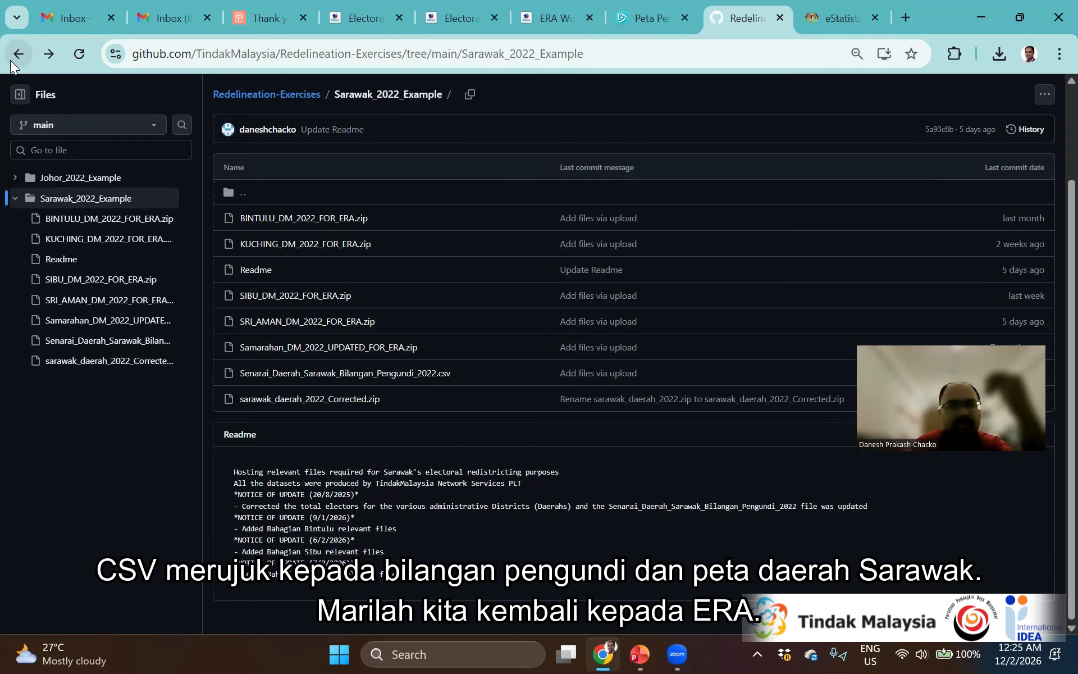
In the ERA project, upload sarawak_daerah_2022_Corrected.zip as the district shapefile
{"action": "left_click", "coordinate": [565, 5]}
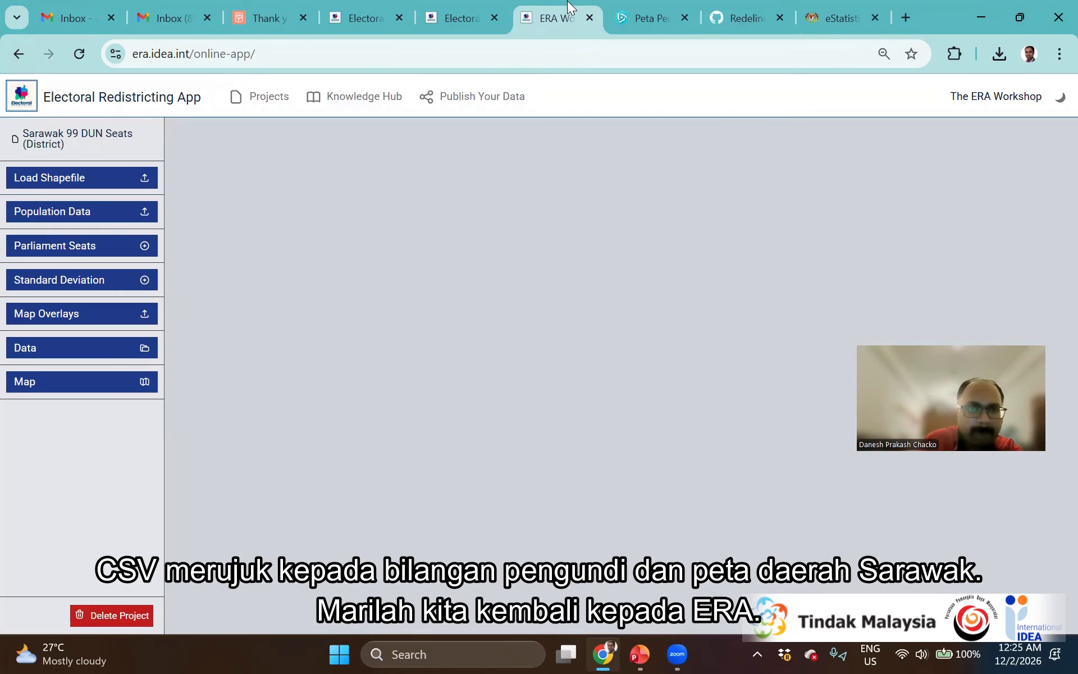
{"action": "left_click", "coordinate": [56, 183]}
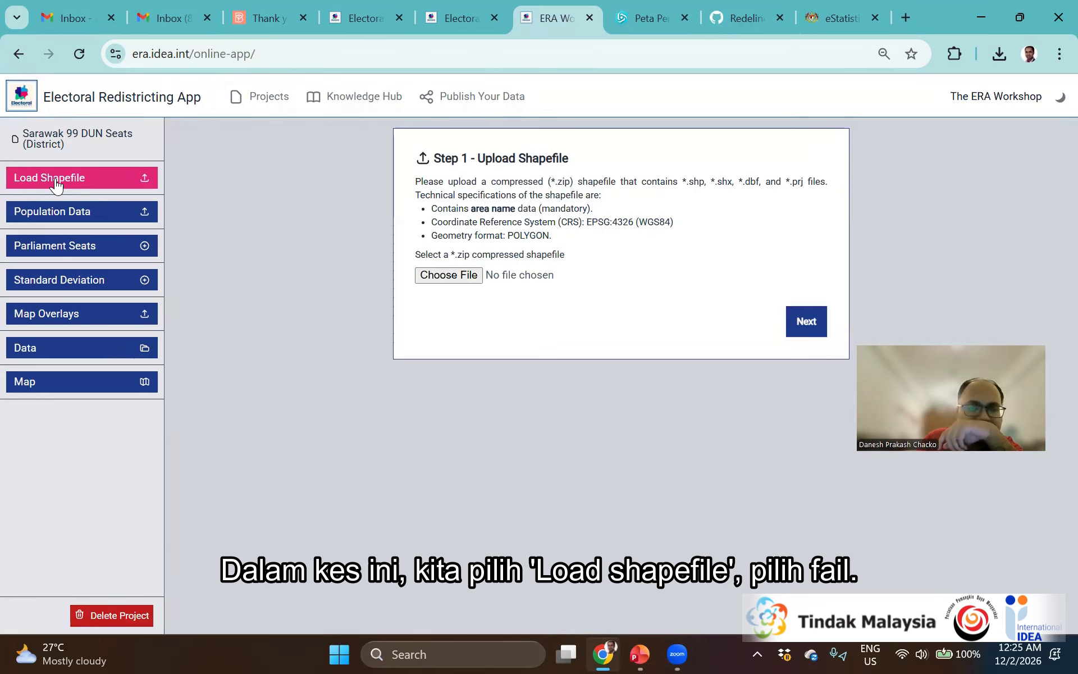
{"action": "left_click", "coordinate": [463, 275]}
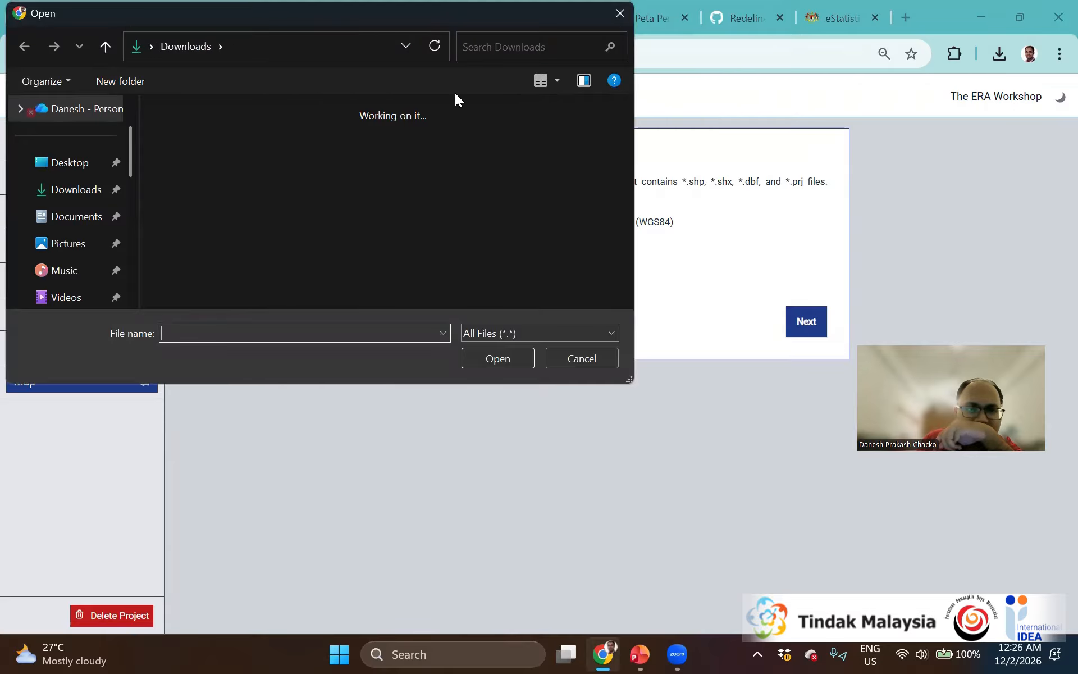
{"action": "left_click", "coordinate": [314, 140]}
{"action": "left_click", "coordinate": [488, 356]}
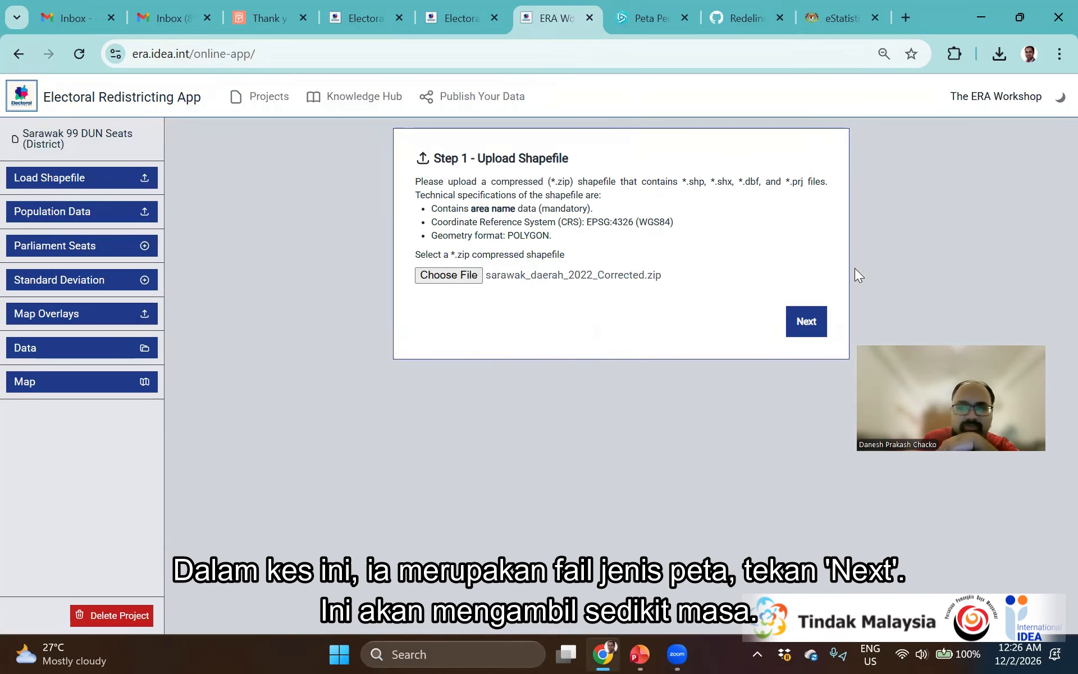
{"action": "left_click", "coordinate": [802, 322]}
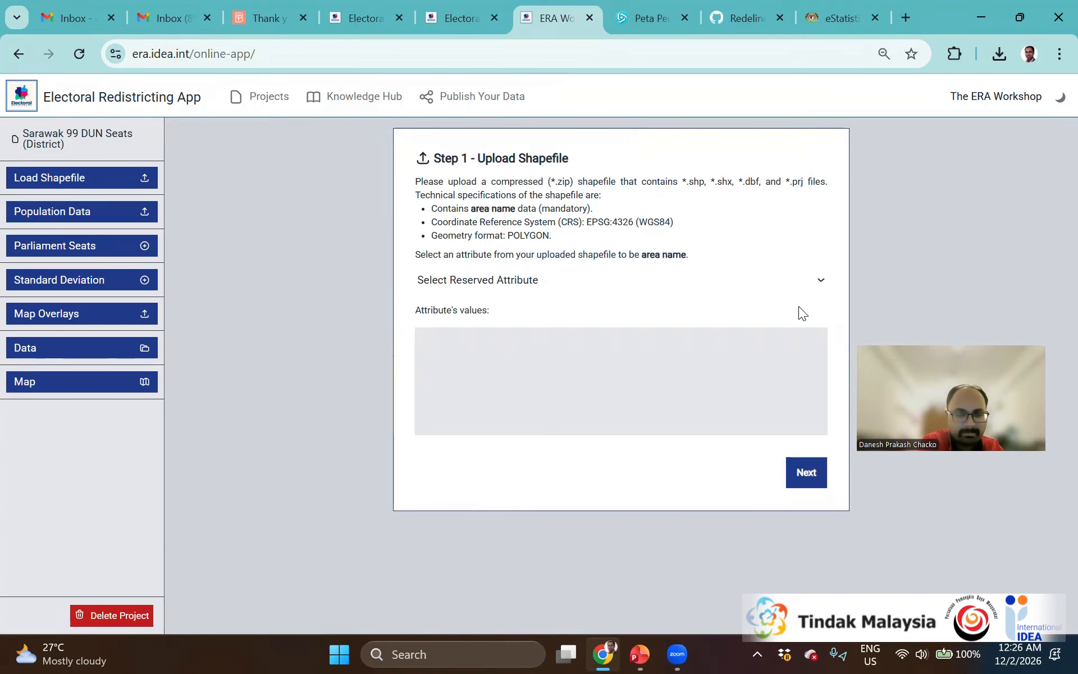
Use NAM as the area name and finish, leaving the population attribute unassigned
{"action": "left_click", "coordinate": [733, 282]}
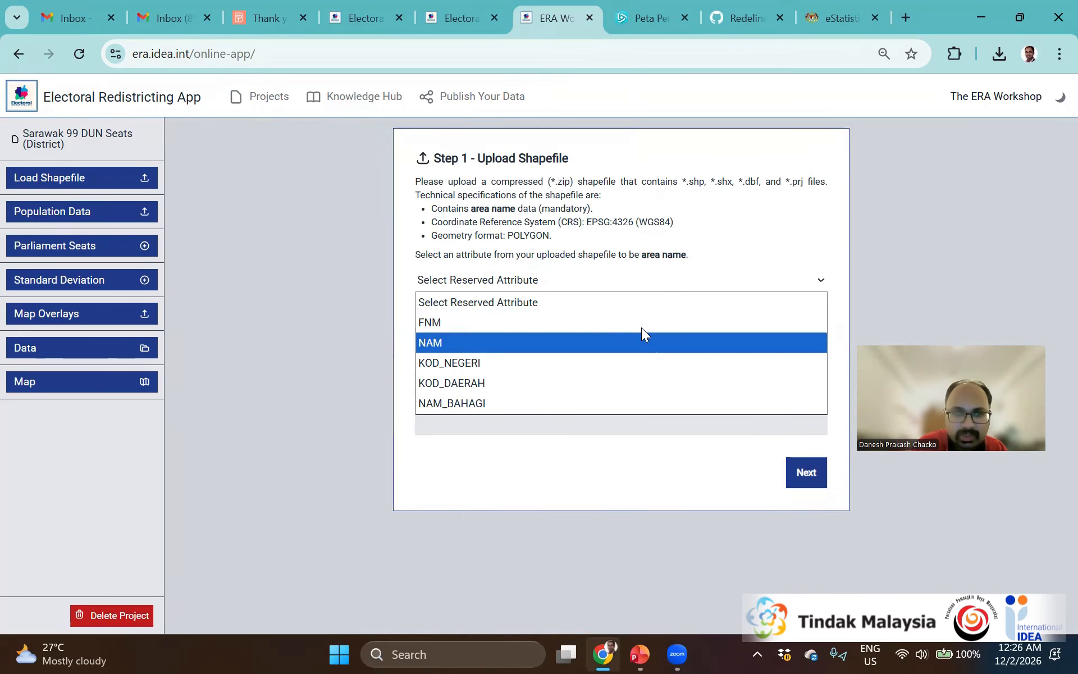
{"action": "left_click", "coordinate": [642, 344]}
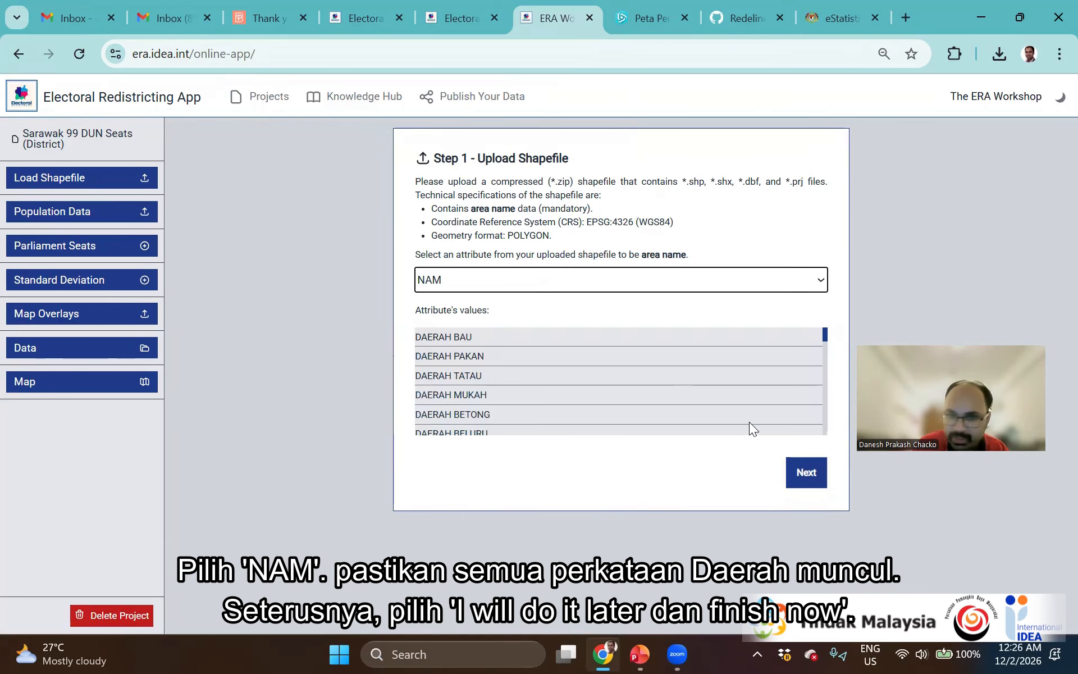
{"action": "left_click", "coordinate": [798, 487]}
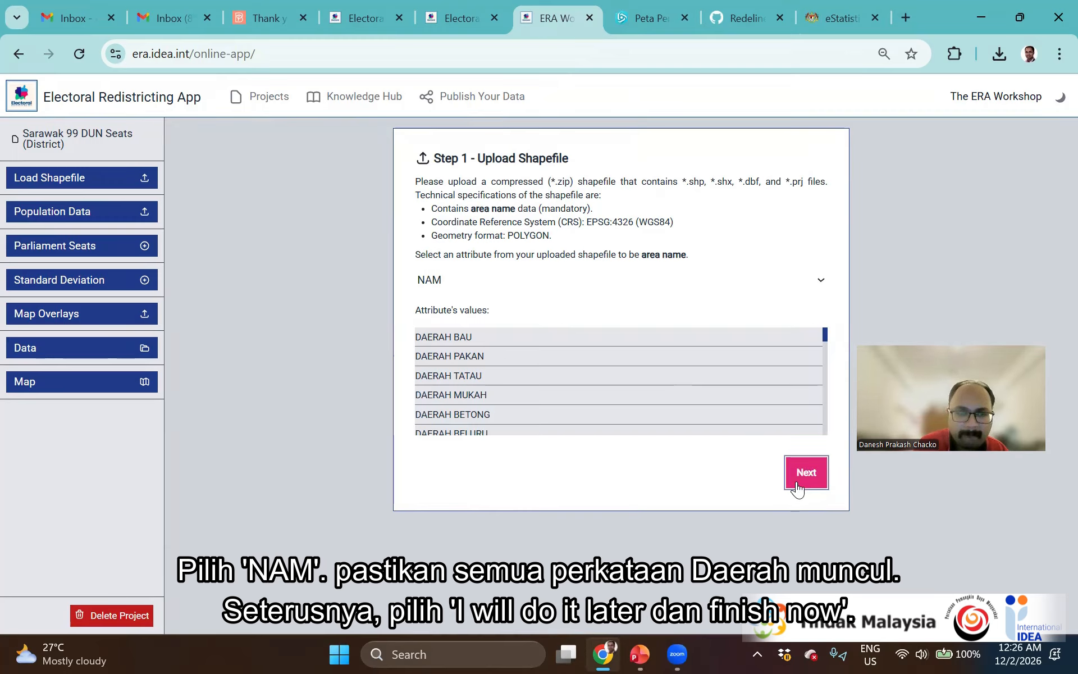
{"action": "left_click", "coordinate": [799, 486]}
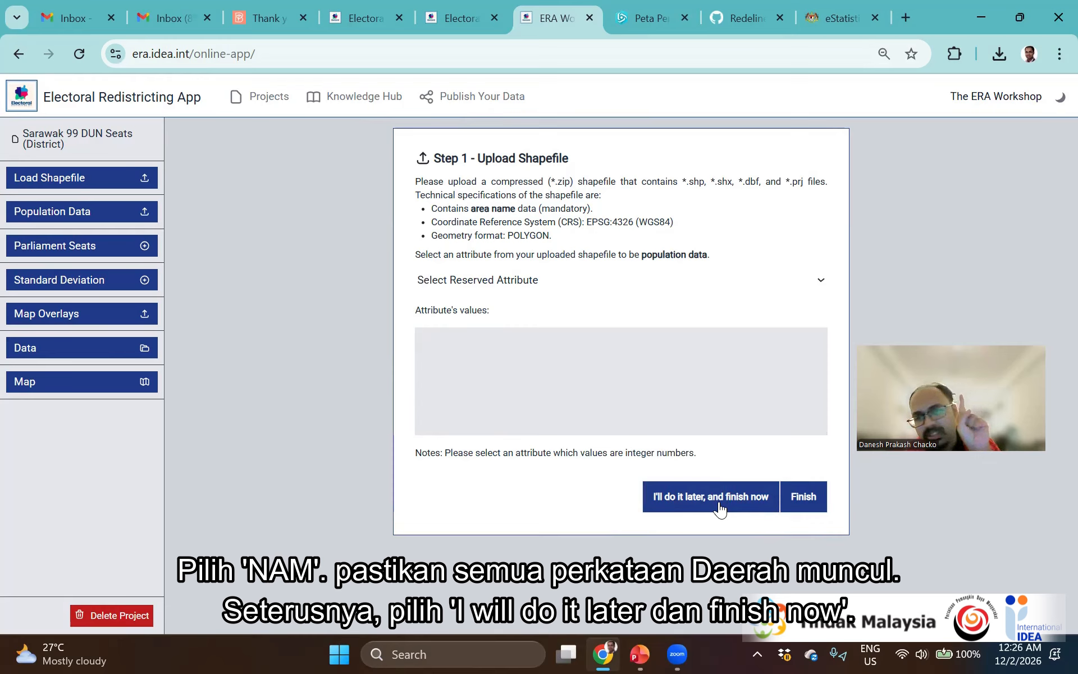
{"action": "left_click", "coordinate": [678, 278]}
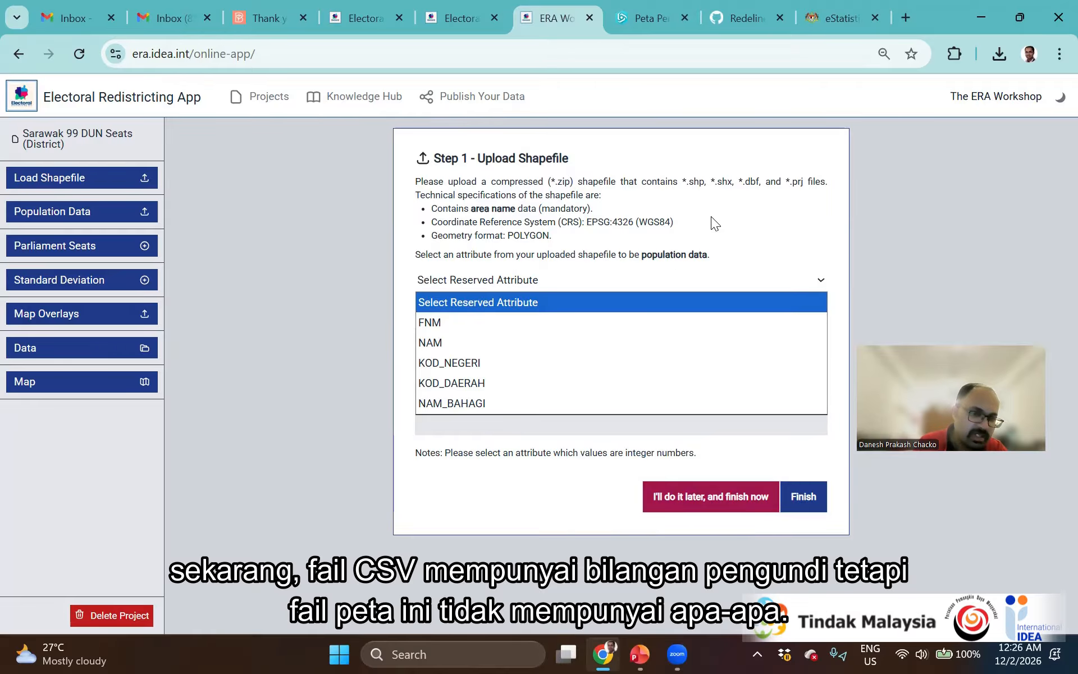
{"action": "left_click", "coordinate": [723, 244]}
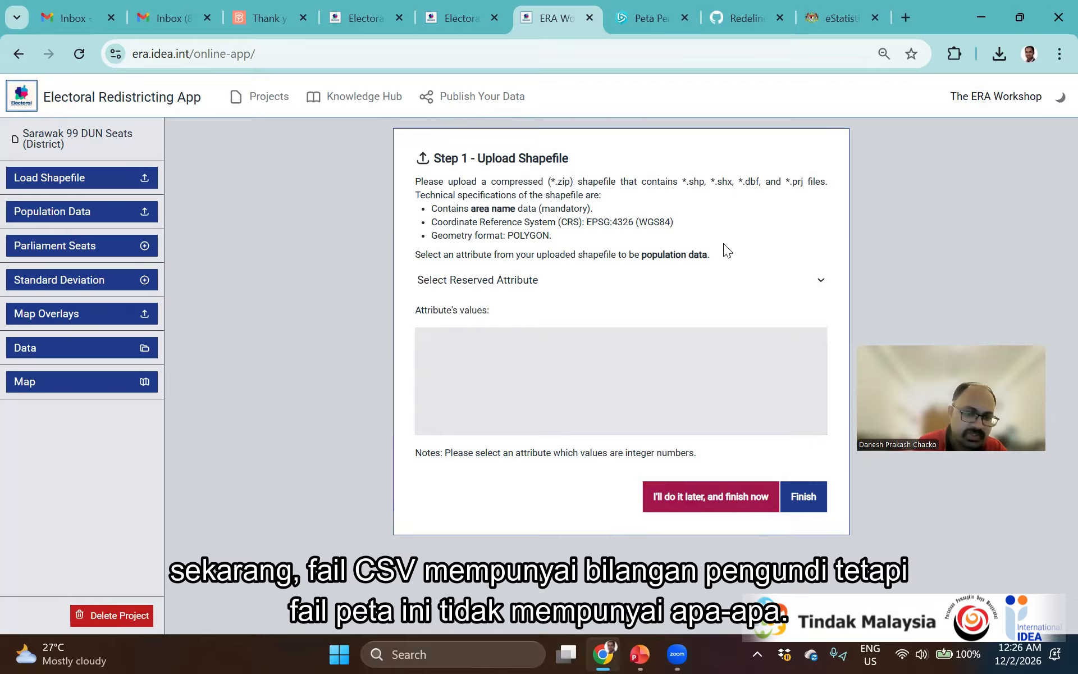
{"action": "left_click", "coordinate": [705, 505]}
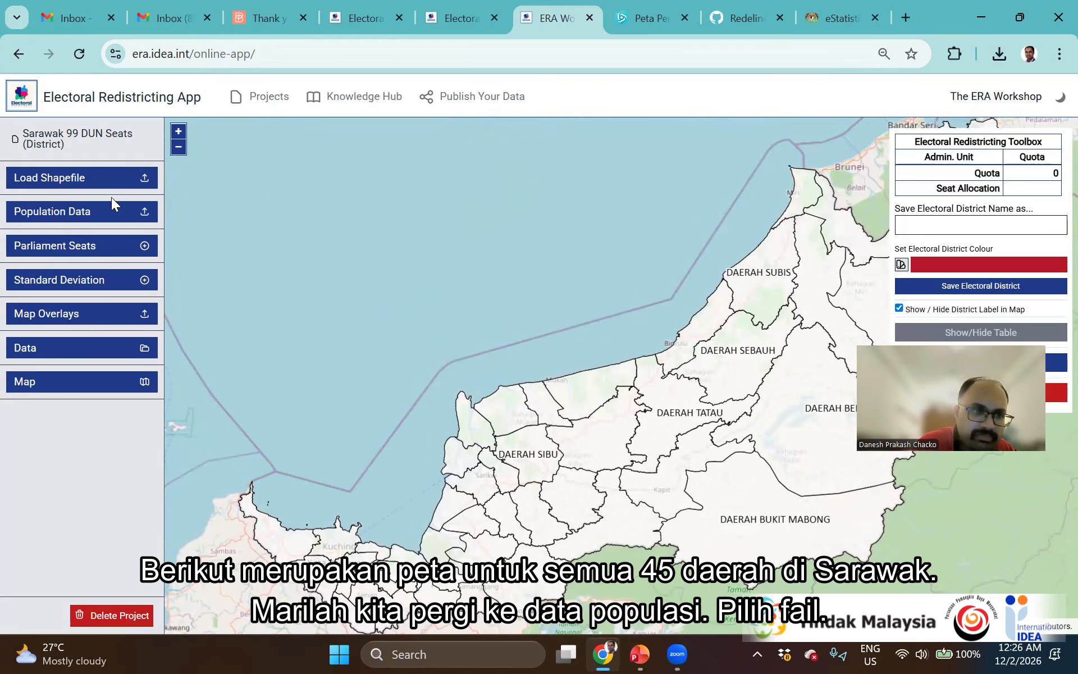
Merge the Bilangan_Pengundi CSV, matching DAERAH to area names and Bilangan Pengundi as population
{"action": "left_click", "coordinate": [109, 222]}
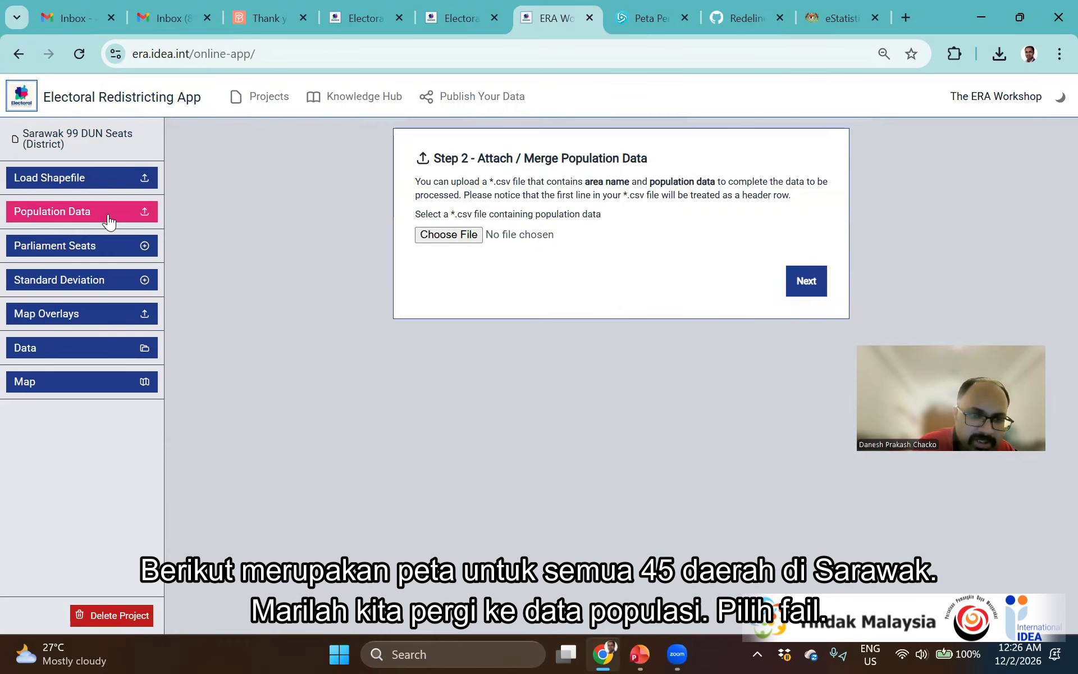
{"action": "left_click", "coordinate": [456, 233]}
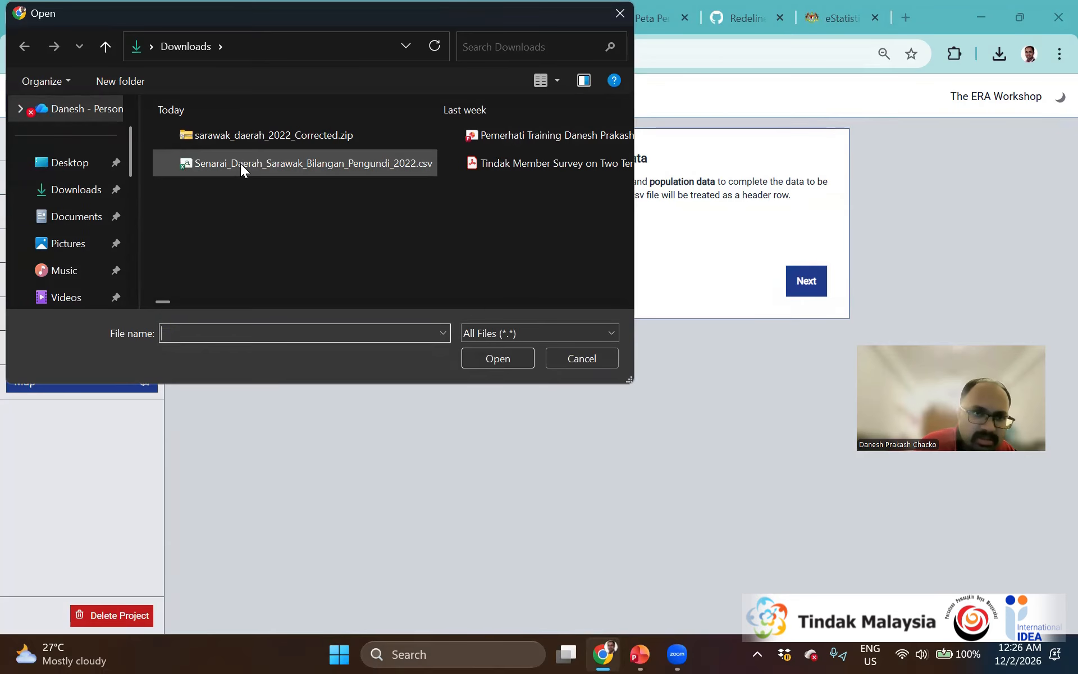
{"action": "left_click", "coordinate": [240, 163]}
{"action": "left_click", "coordinate": [490, 359]}
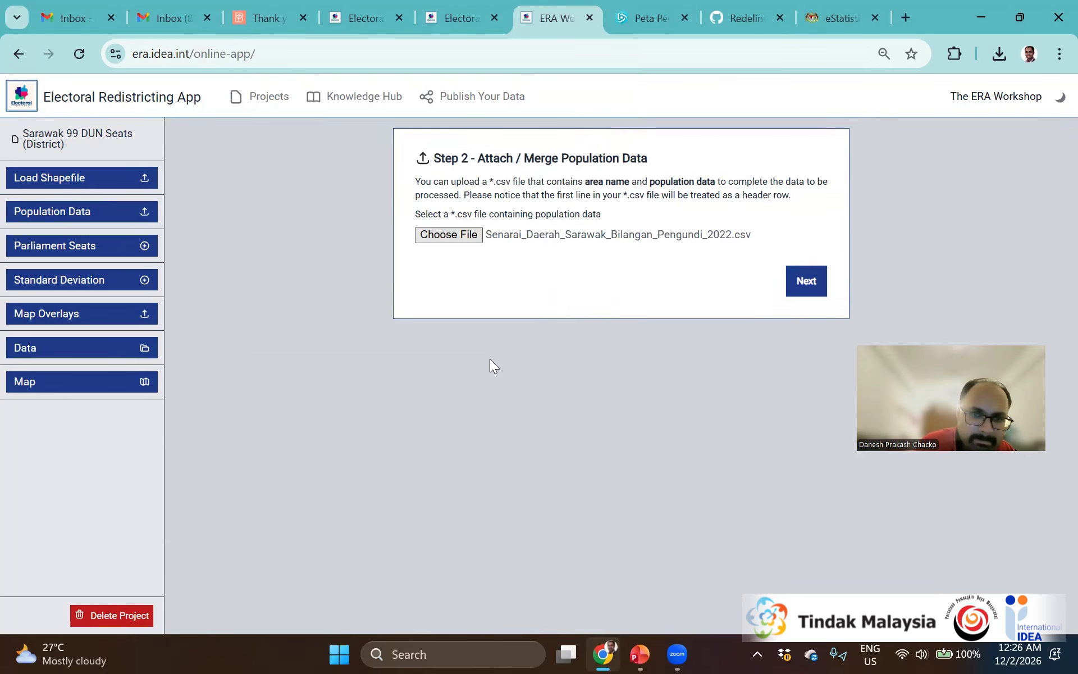
{"action": "left_click", "coordinate": [801, 285]}
{"action": "left_click", "coordinate": [612, 244]}
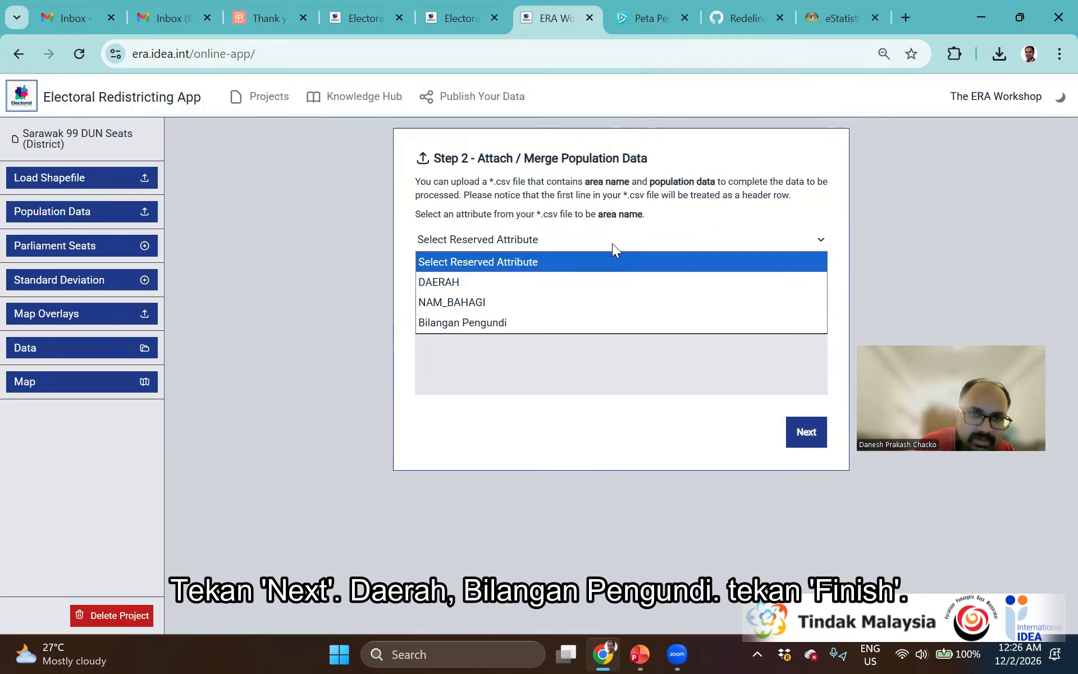
{"action": "left_click", "coordinate": [582, 282]}
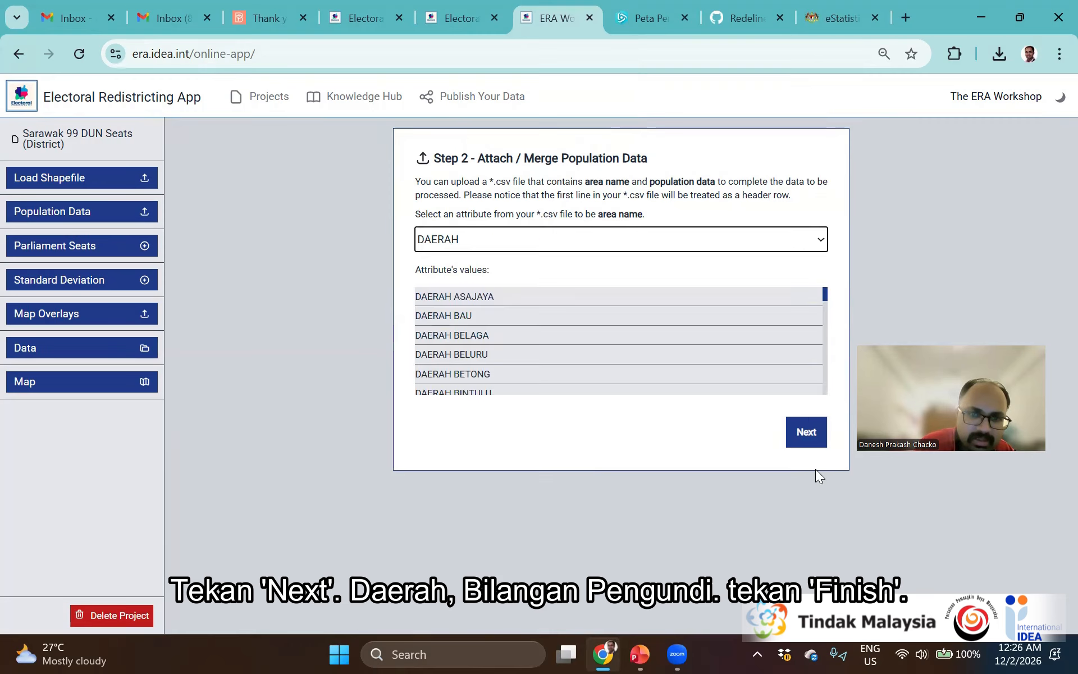
{"action": "left_click", "coordinate": [804, 437]}
{"action": "left_click", "coordinate": [551, 242]}
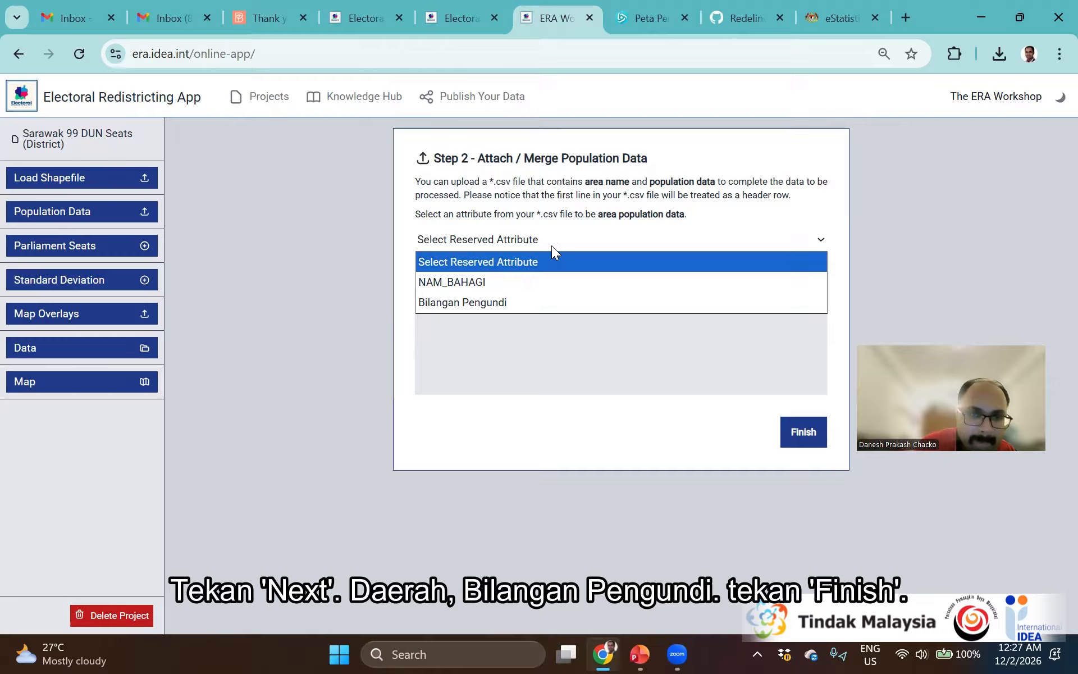
{"action": "left_click", "coordinate": [541, 305]}
{"action": "left_click", "coordinate": [799, 444]}
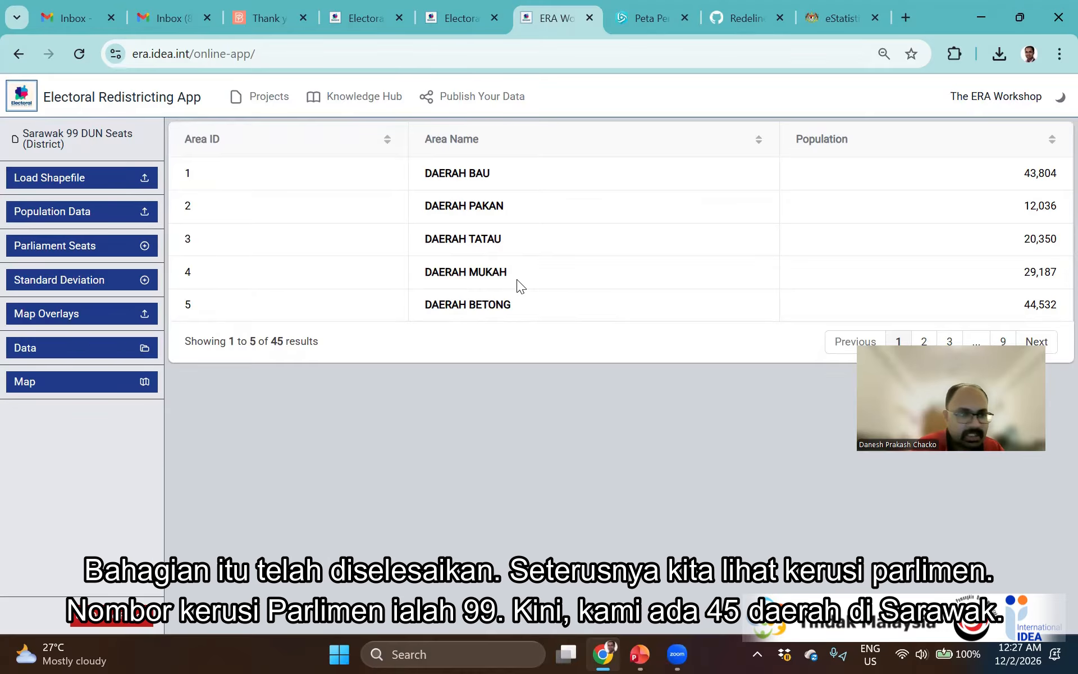
Enter 99 parliament seats, minimum seat allocation 1 and maximum seat allocation 99
{"action": "left_click", "coordinate": [79, 246]}
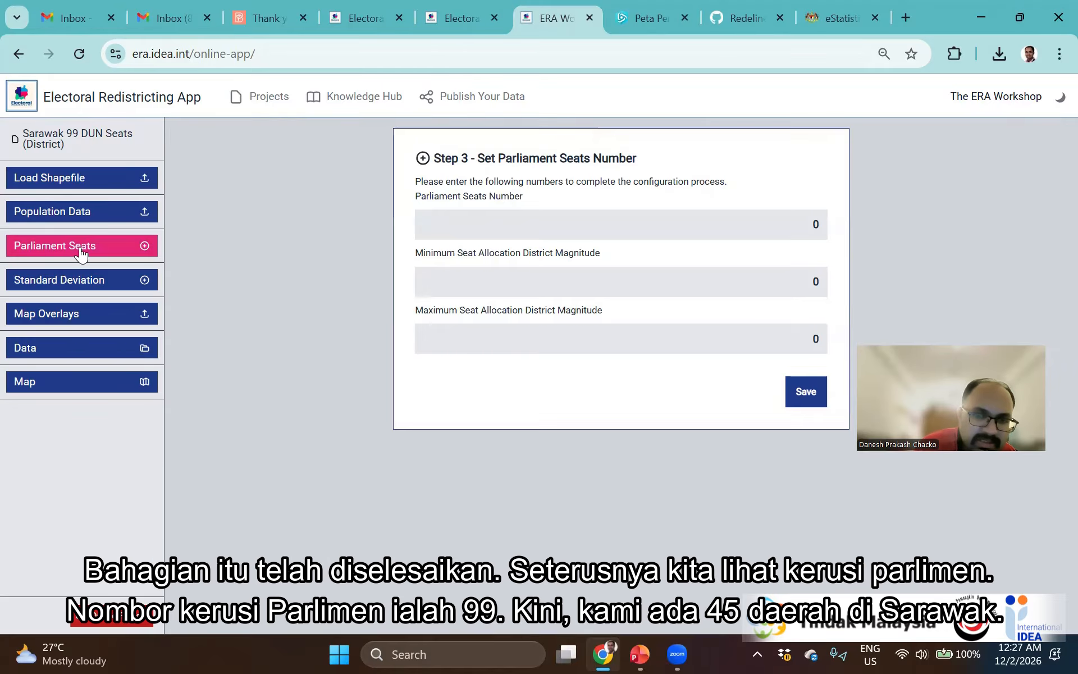
{"action": "left_click", "coordinate": [831, 234]}
{"action": "type", "text": "99"}
{"action": "left_click", "coordinate": [772, 289]}
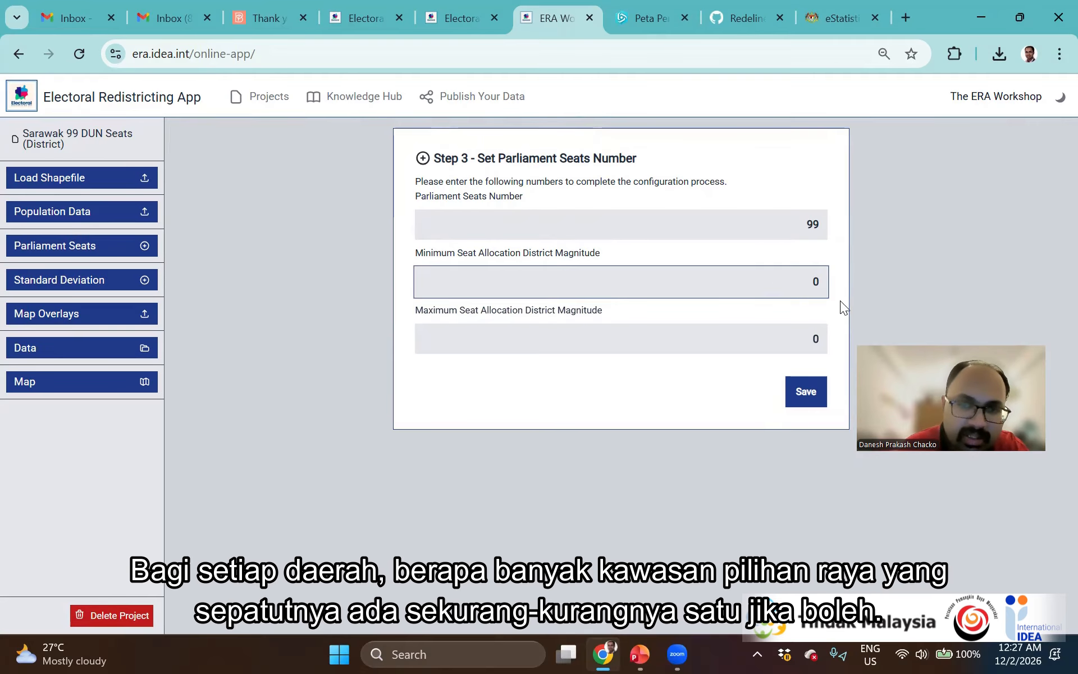
{"action": "left_click", "coordinate": [785, 335]}
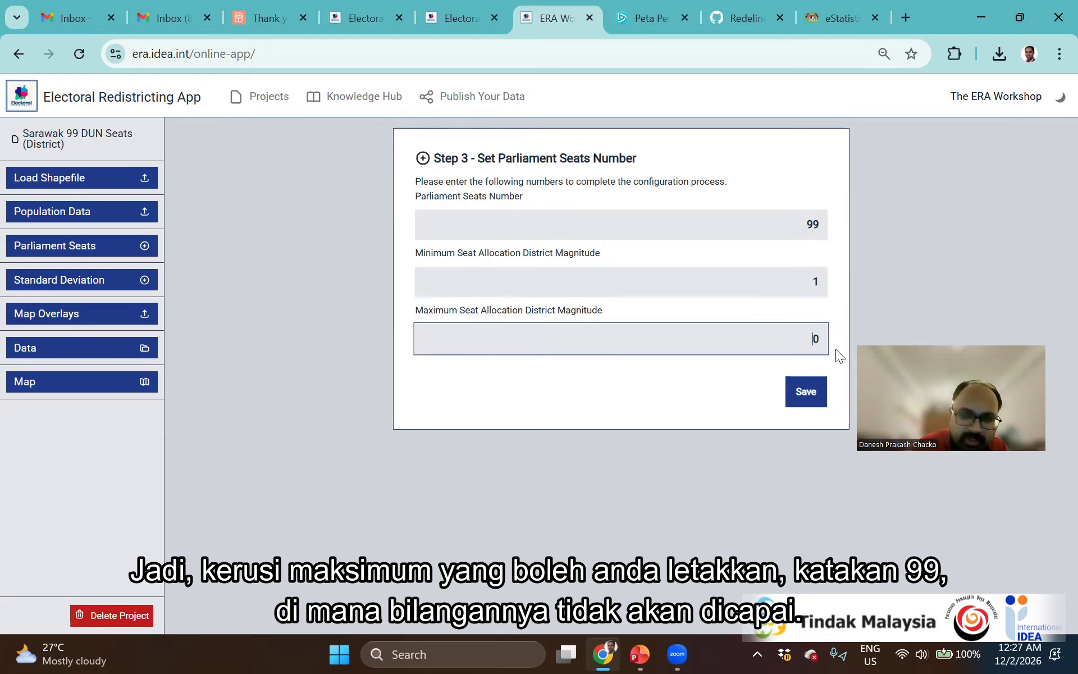
{"action": "type", "text": "99"}
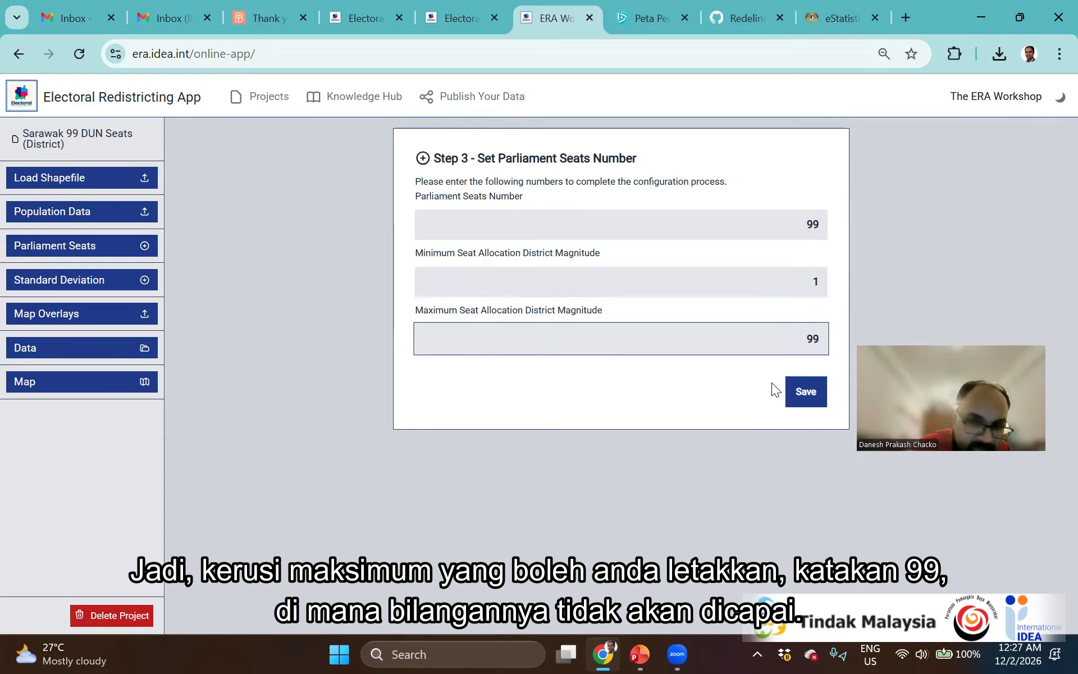
Save the seat settings so each area gets a Quota (DAERAH BAU 2.23), then go to Standard Deviation
{"action": "left_click", "coordinate": [806, 404]}
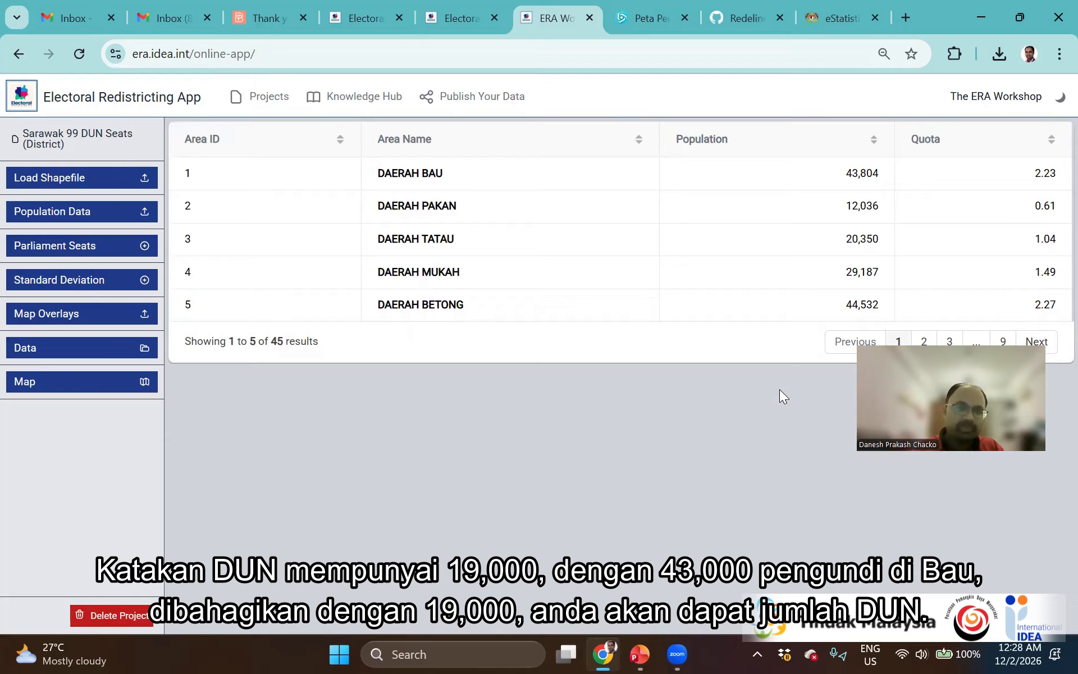
{"action": "left_click", "coordinate": [102, 290]}
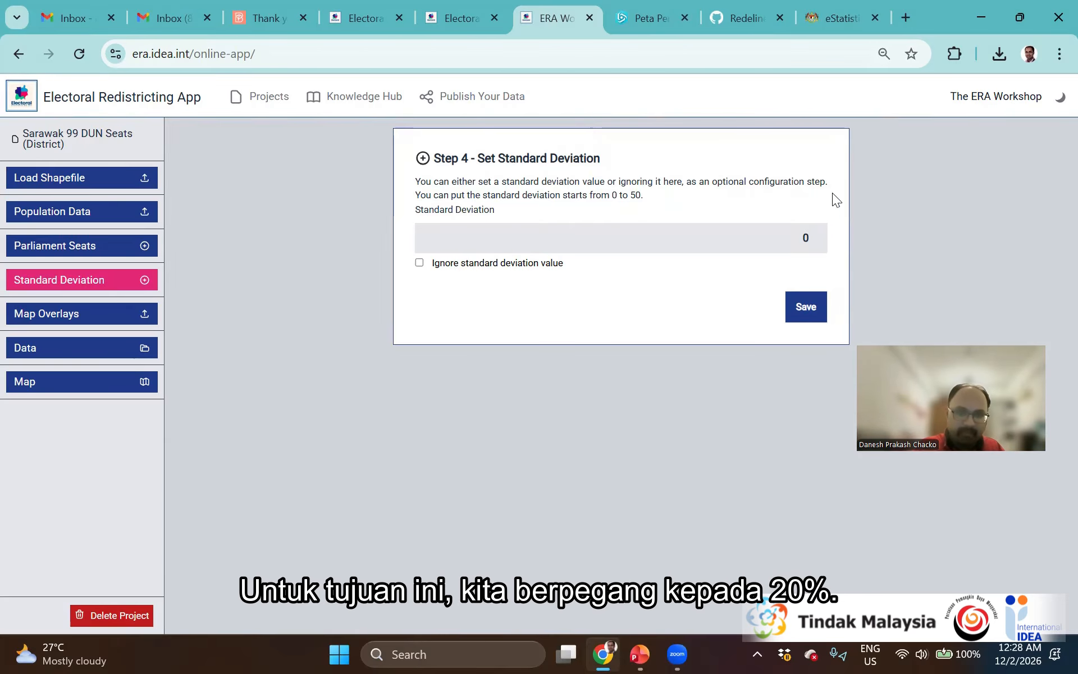
Change the Step 4 standard deviation value from 0 to 20
{"action": "left_click", "coordinate": [786, 230]}
{"action": "type", "text": "2"}
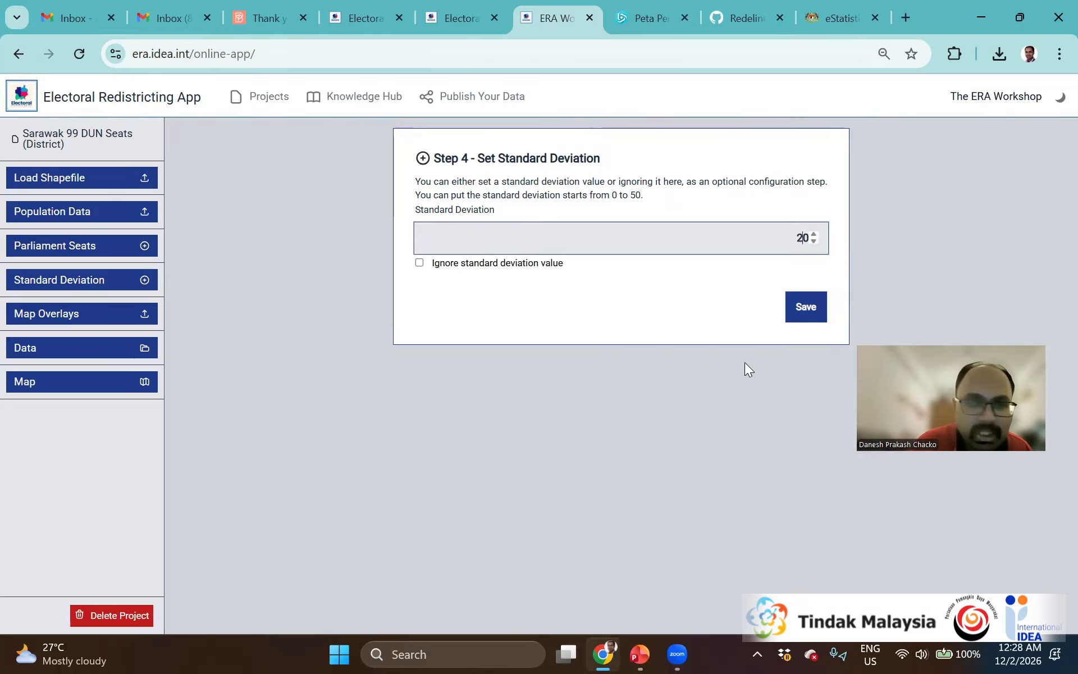
{"action": "left_click", "coordinate": [685, 299]}
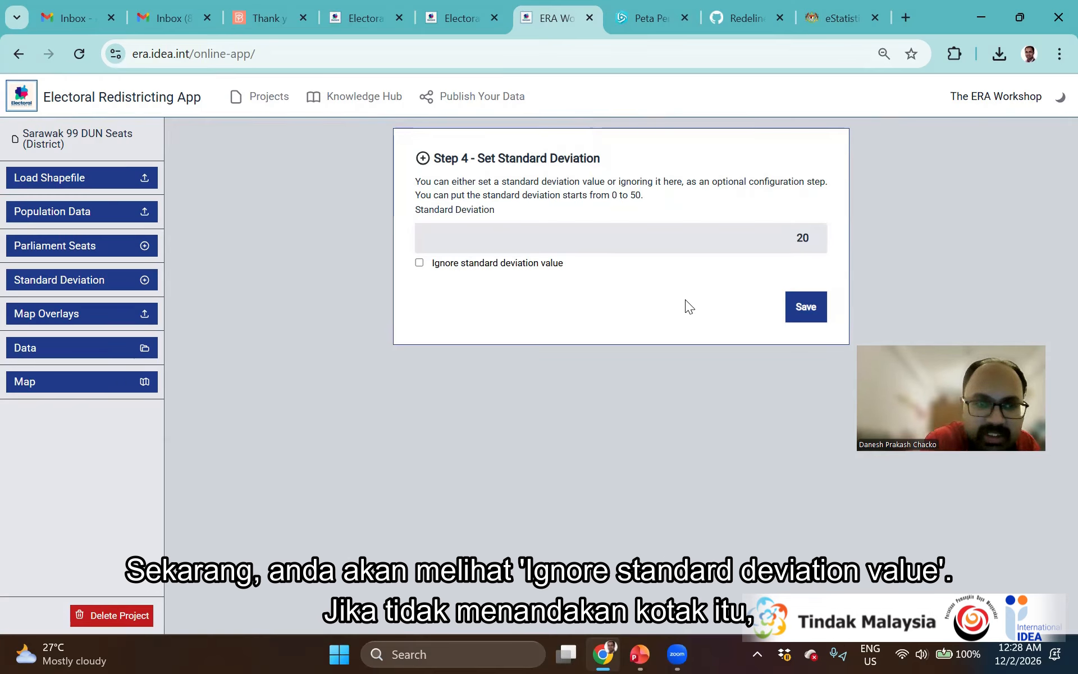